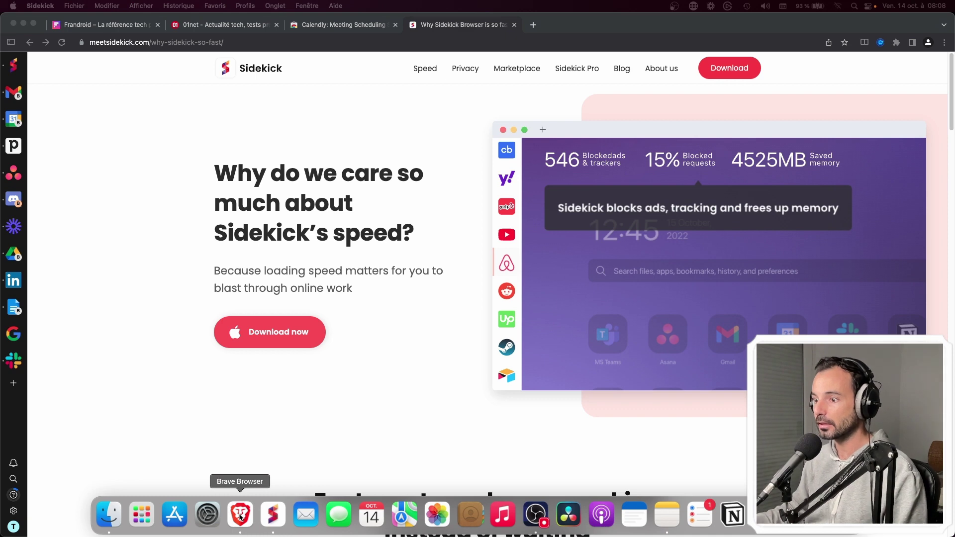
- Switch to Brave, show the Gmail inbox in its tab, and return to Sidekick
left_click(239, 518)
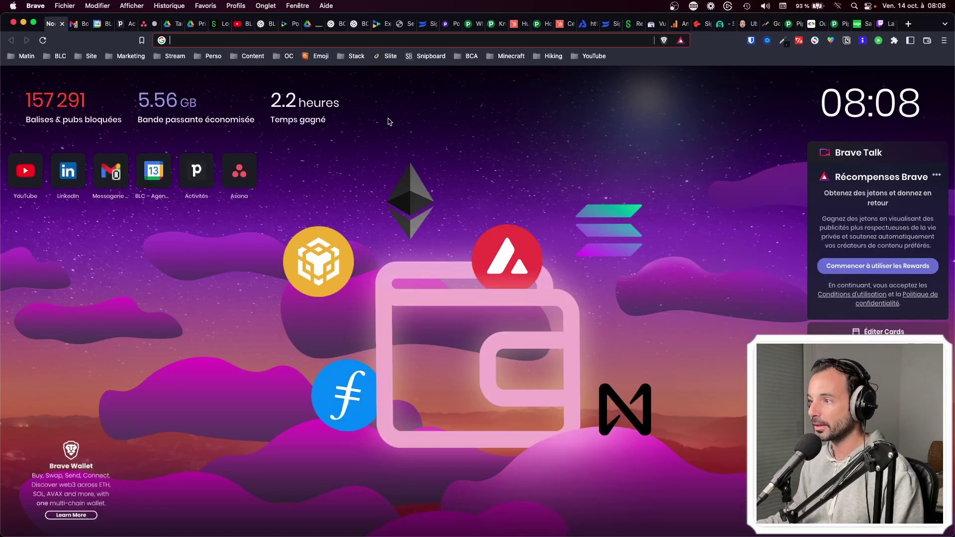
left_click(63, 23)
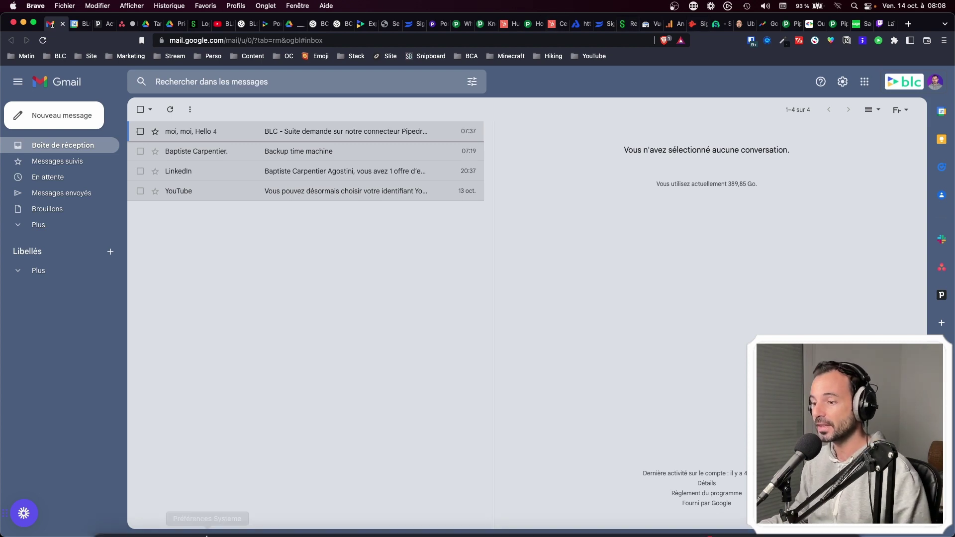
left_click(273, 515)
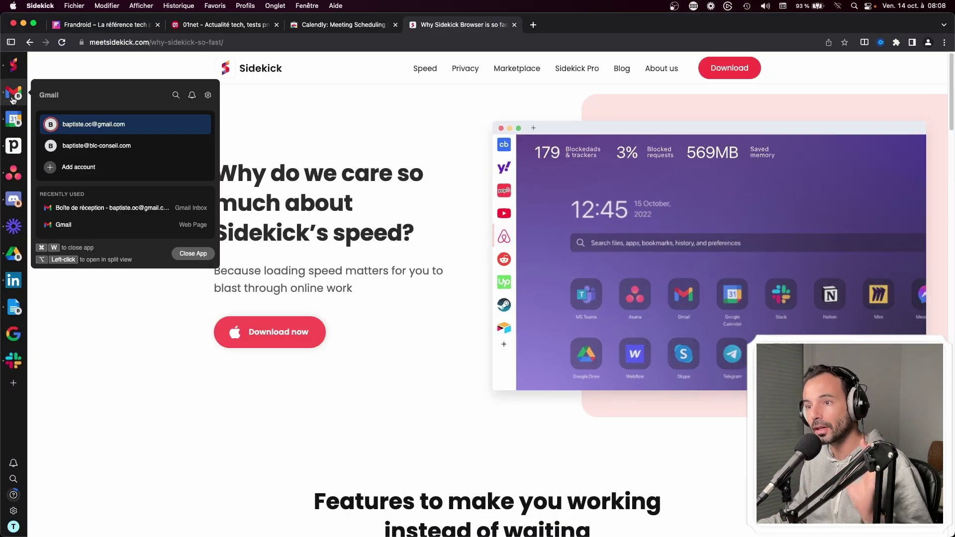
- Open the Gmail, Pipedrive, Discord and Loom apps one after another from the pinned apps
mouse_move(338, 517)
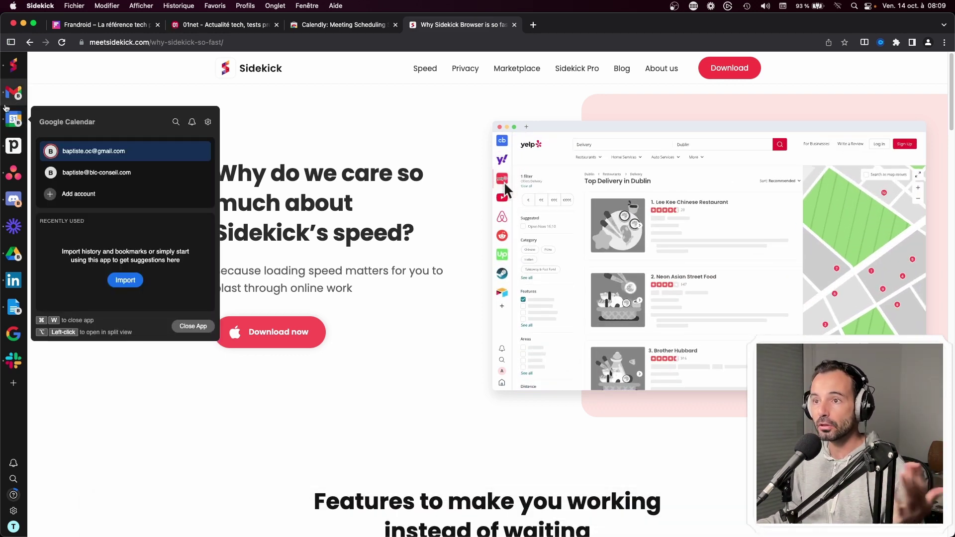
left_click(15, 91)
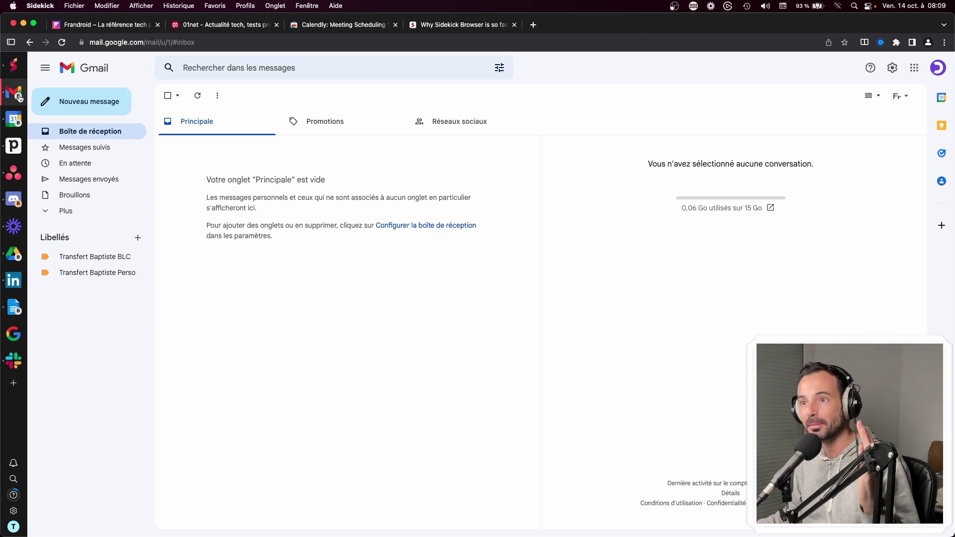
mouse_move(16, 91)
mouse_move(20, 127)
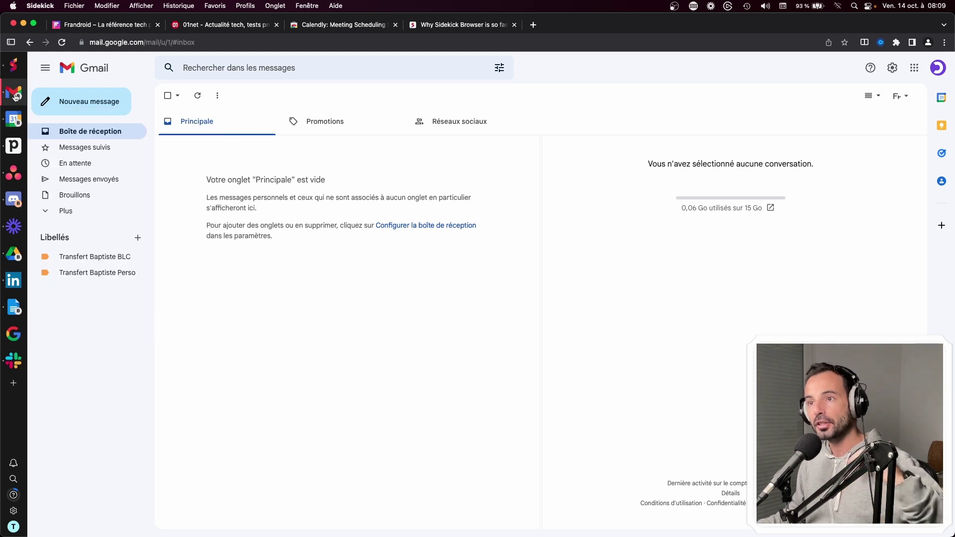
left_click(13, 150)
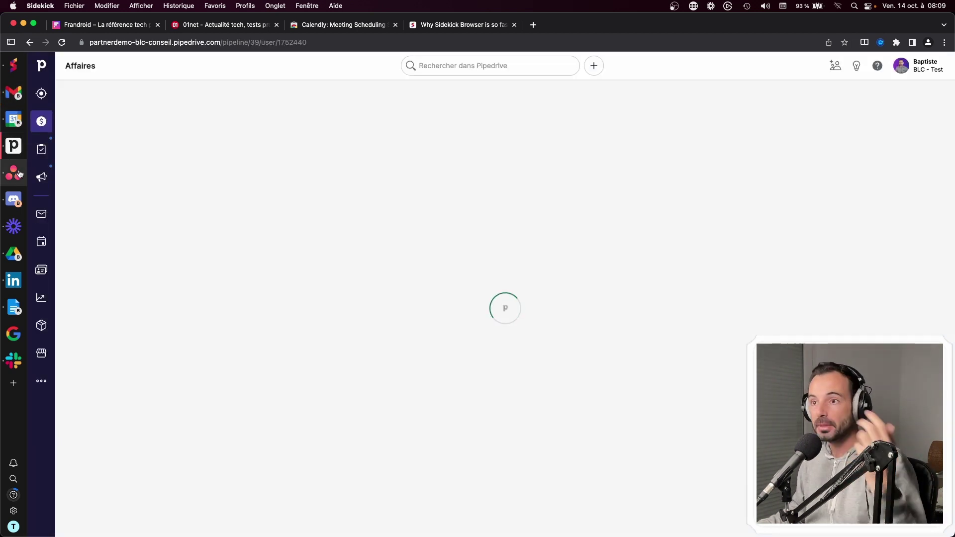
left_click(19, 208)
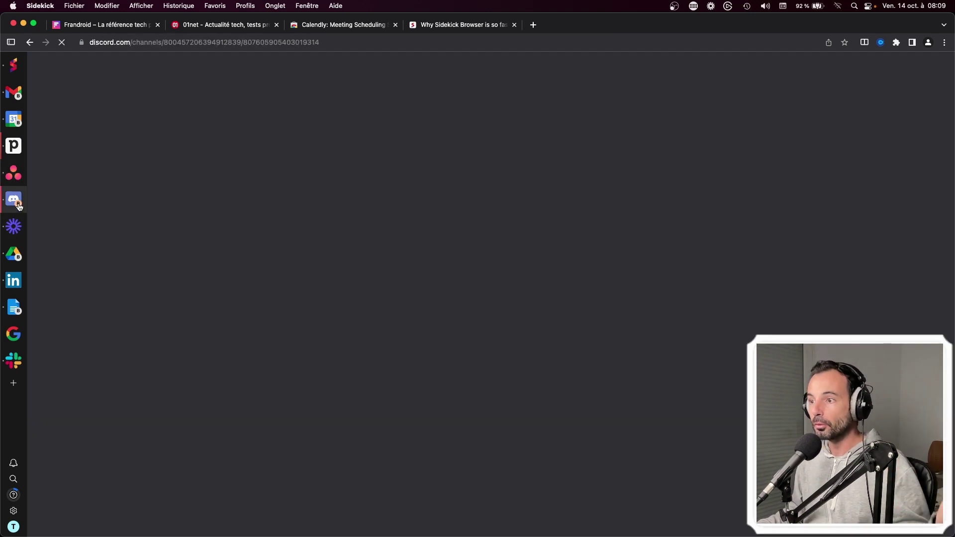
left_click(13, 231)
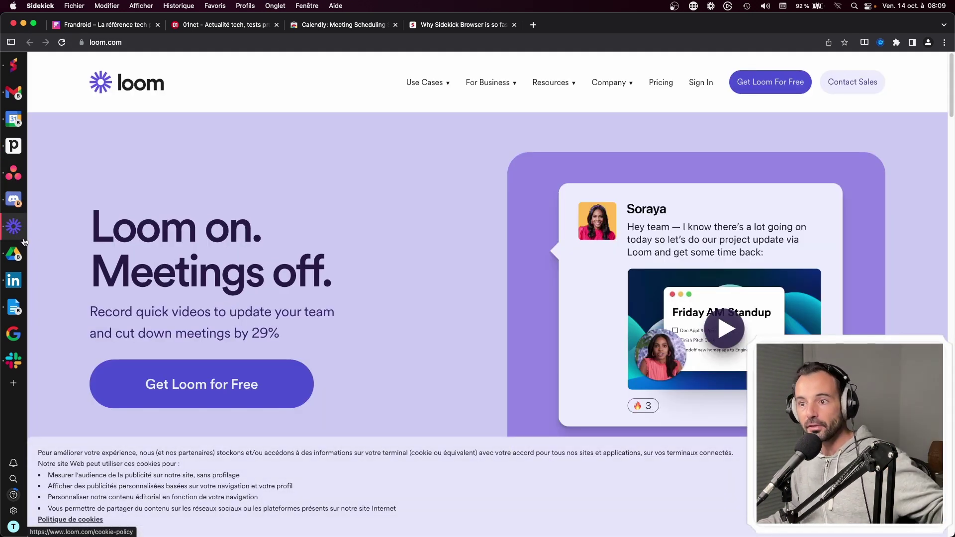
- Browse the catalogue of apps that can be added and the open tabs offered as new apps
left_click(12, 382)
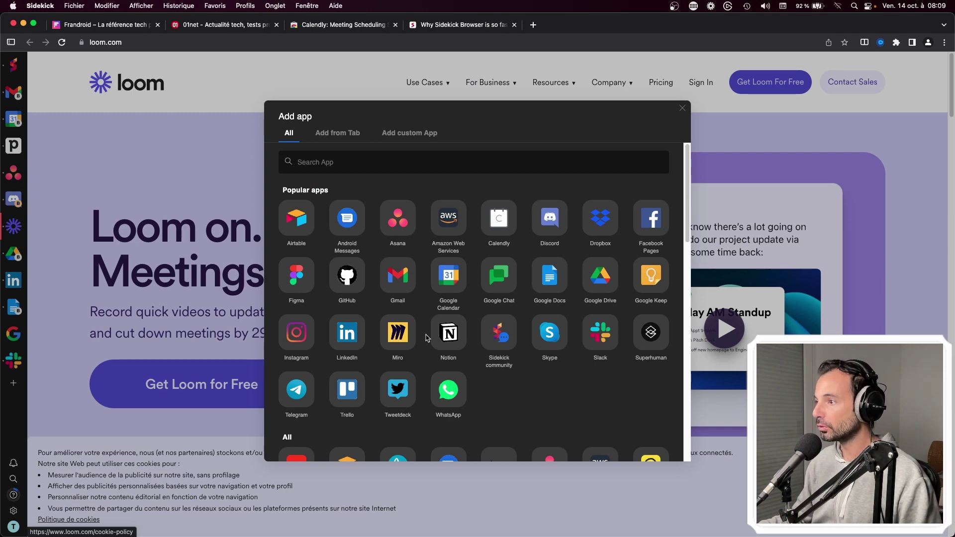
scroll(496, 228, "down", 10)
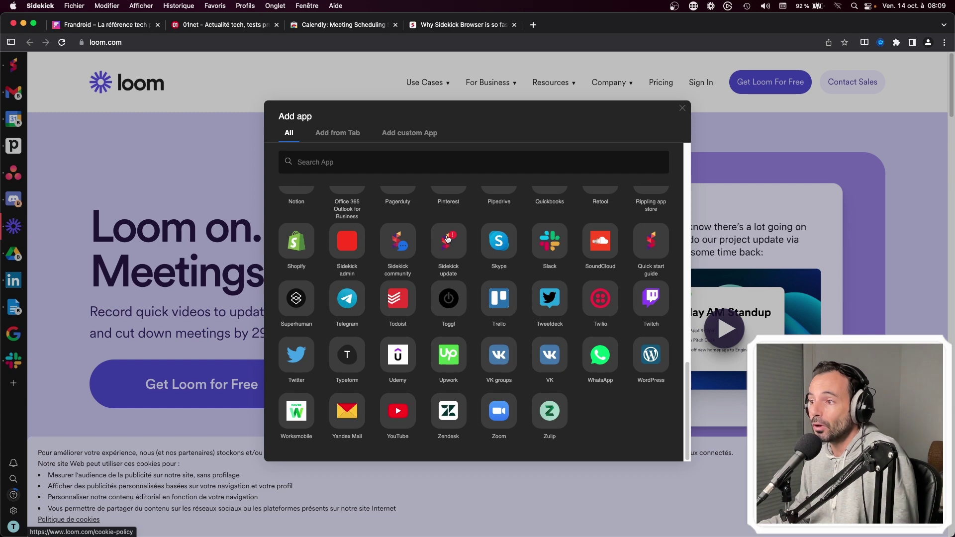
left_click(336, 133)
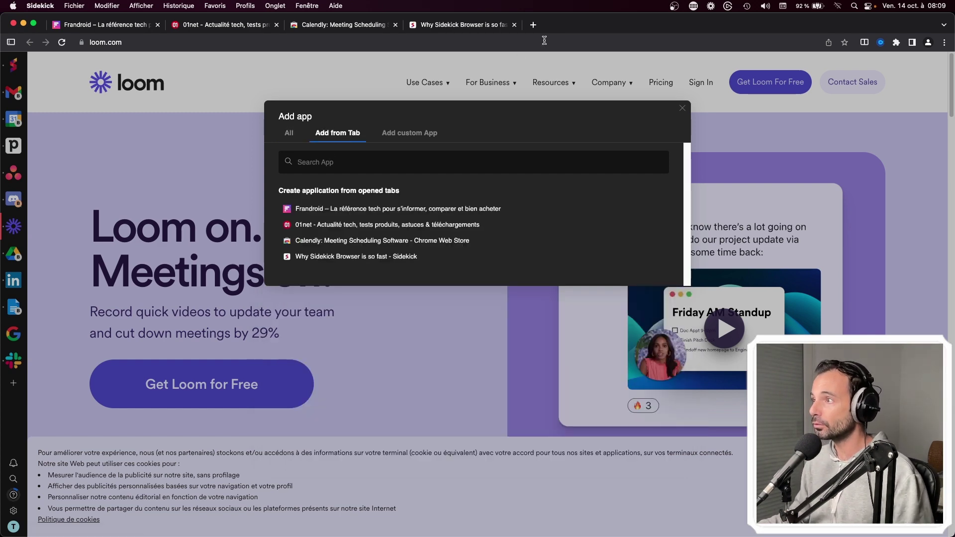
- Search for "trello" in a new tab and open the Trello website from the results
left_click(534, 25)
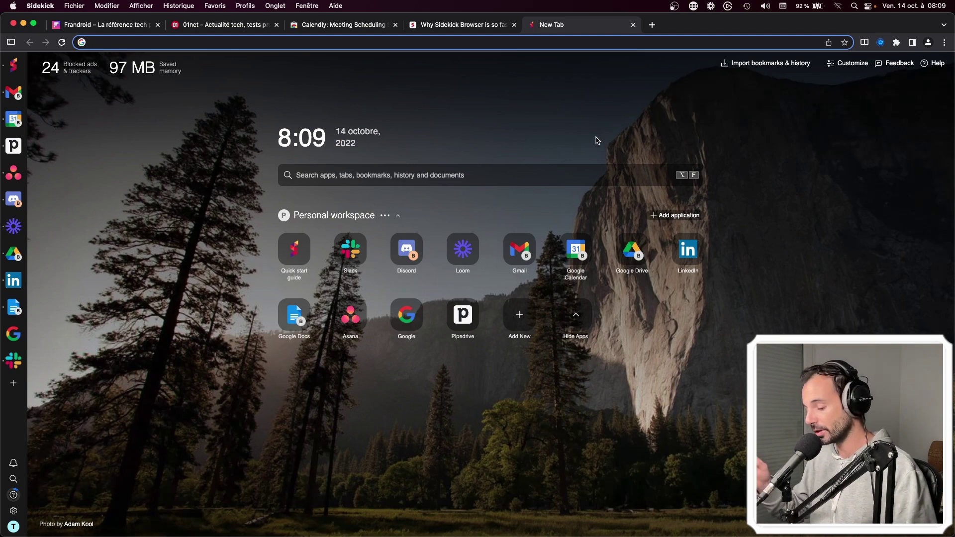
type("trello")
key("Return")
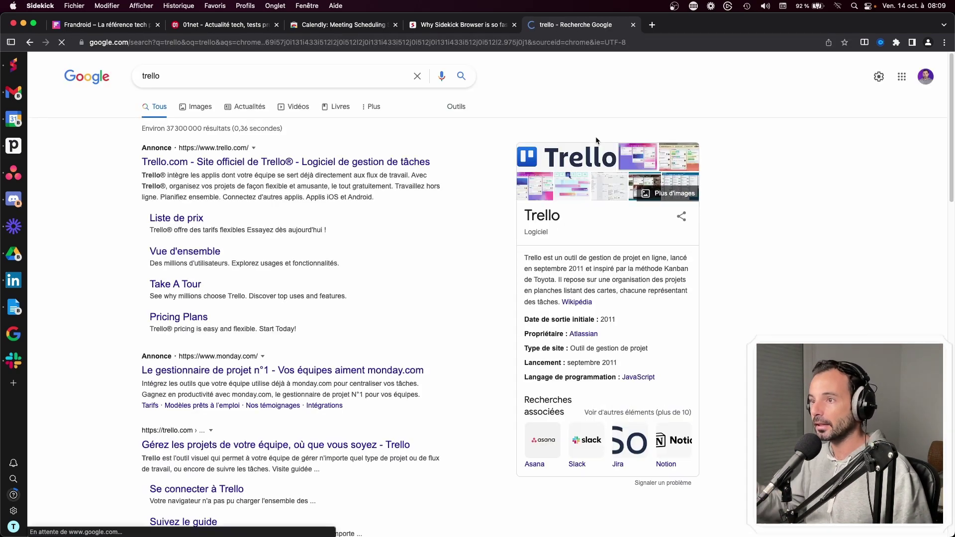
left_click(244, 451)
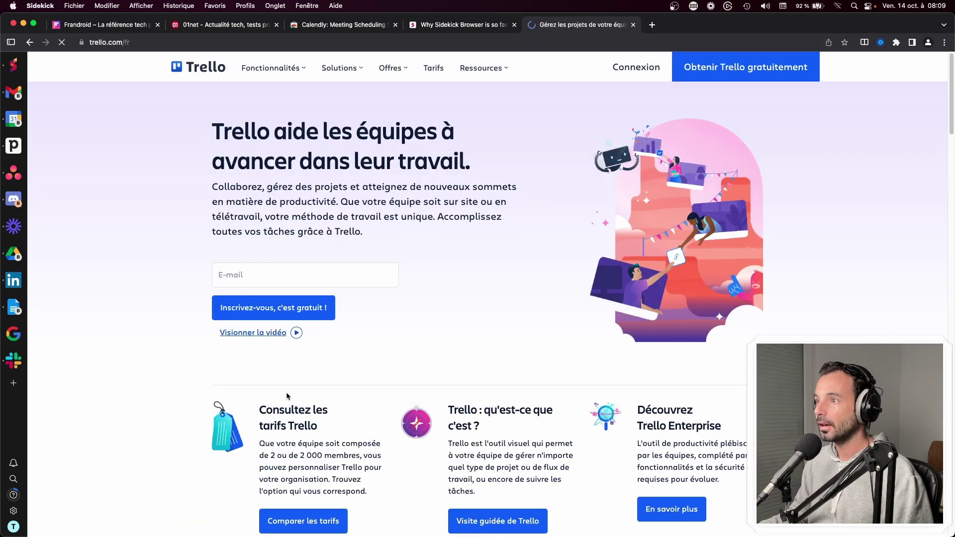
- Add the open Trello tab to the pinned apps and check its account card
left_click(15, 384)
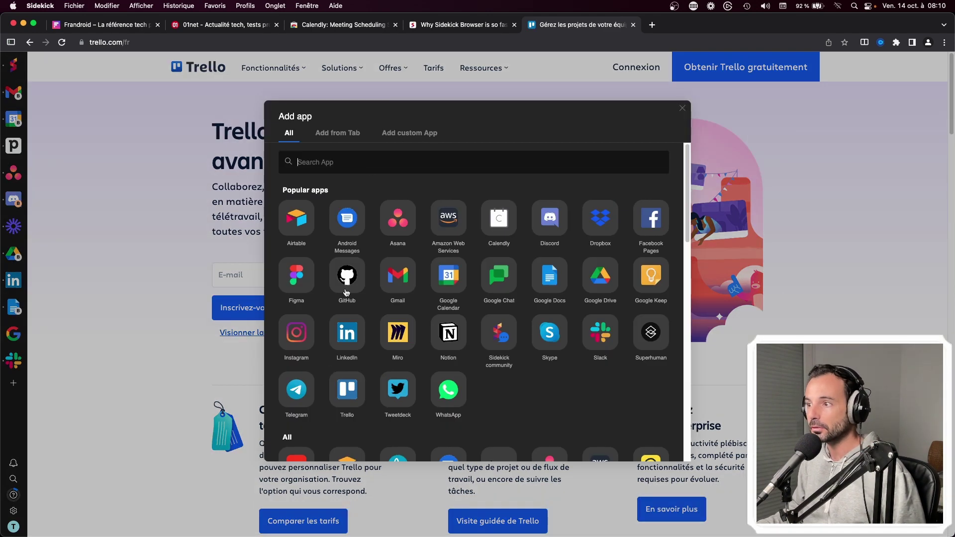
left_click(344, 136)
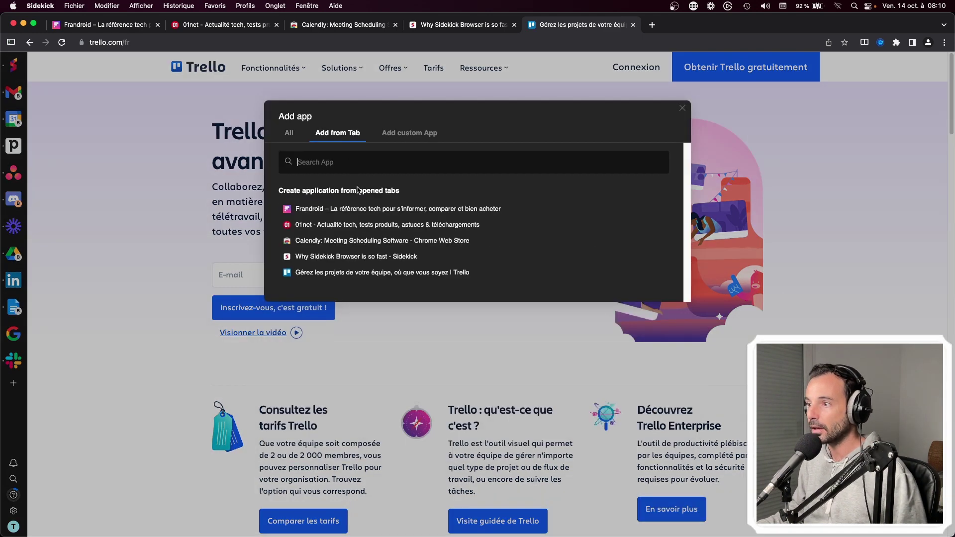
left_click(325, 276)
left_click(496, 353)
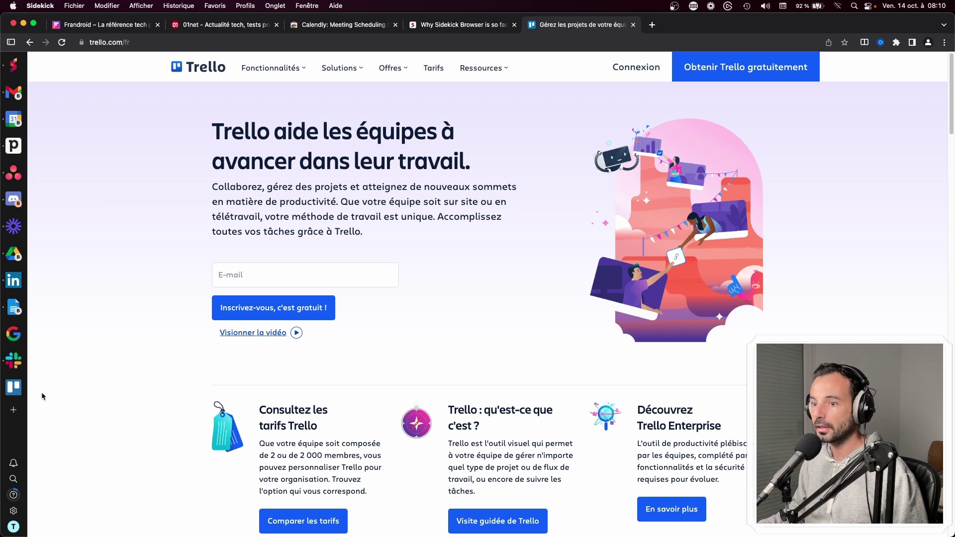
mouse_move(7, 393)
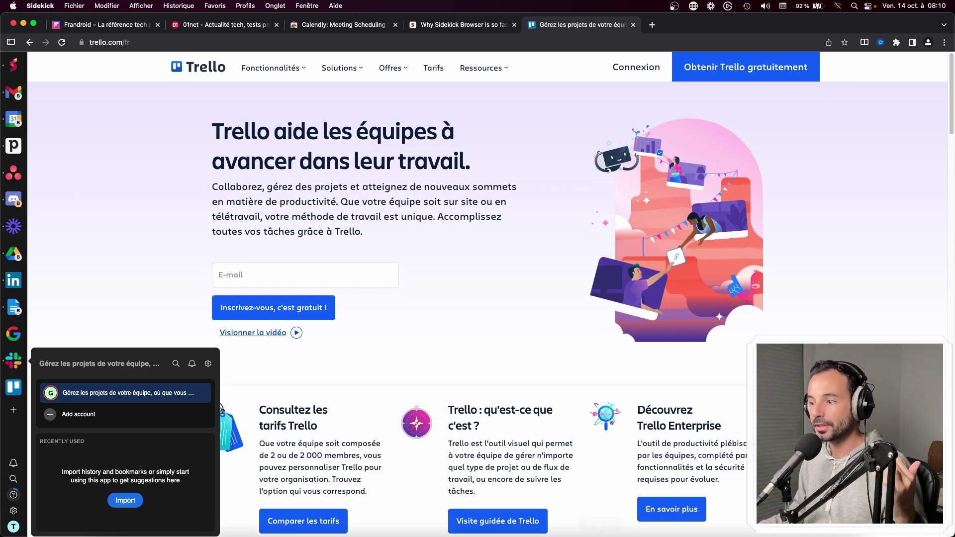
- Return to the Why Sidekick Browser page and close the Trello tab
left_click(666, 515)
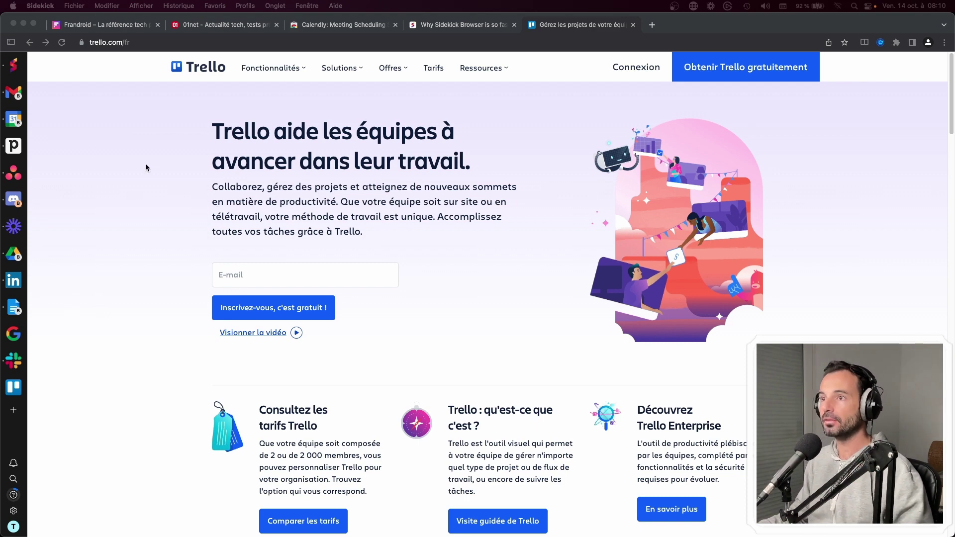
left_click(437, 22)
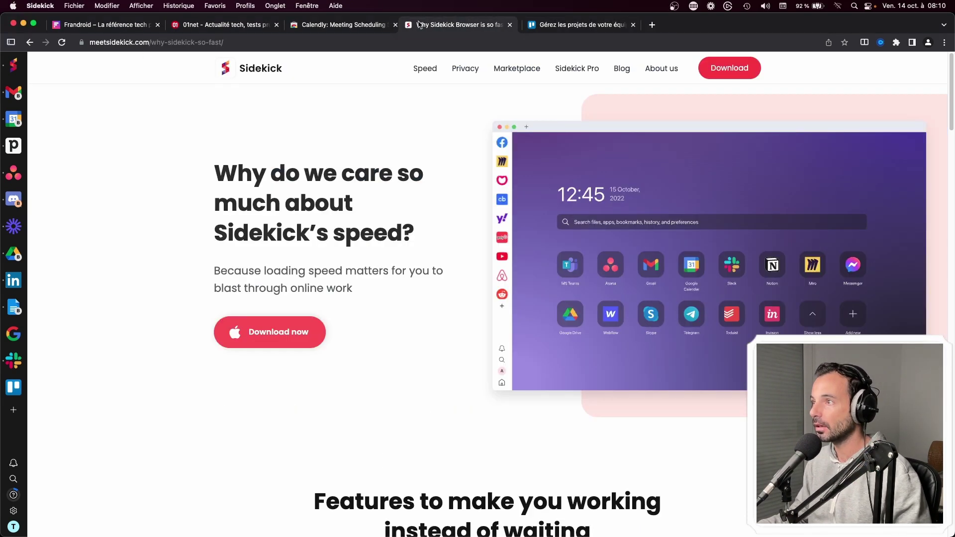
left_click(634, 25)
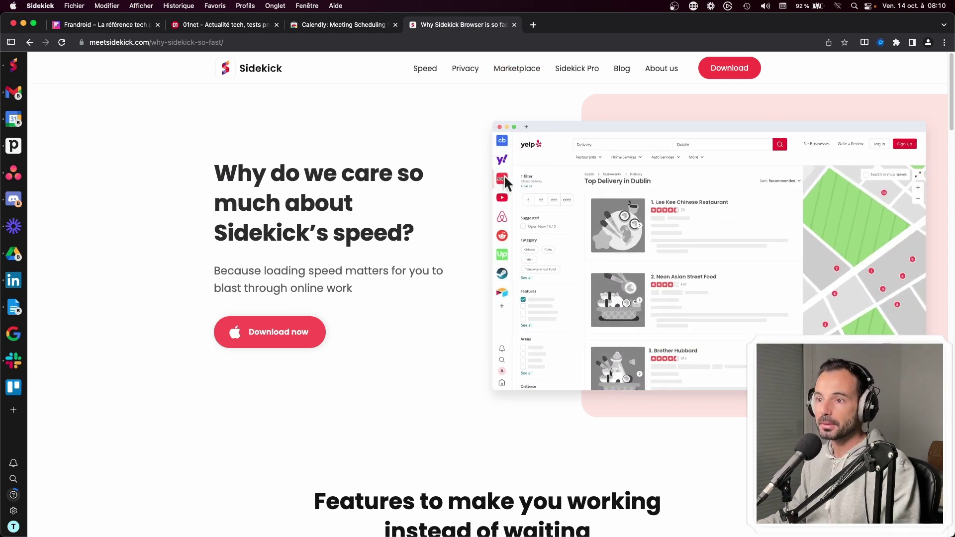
- Open the pinned Gmail app and switch to the inbox of its second account, the company one
mouse_move(16, 278)
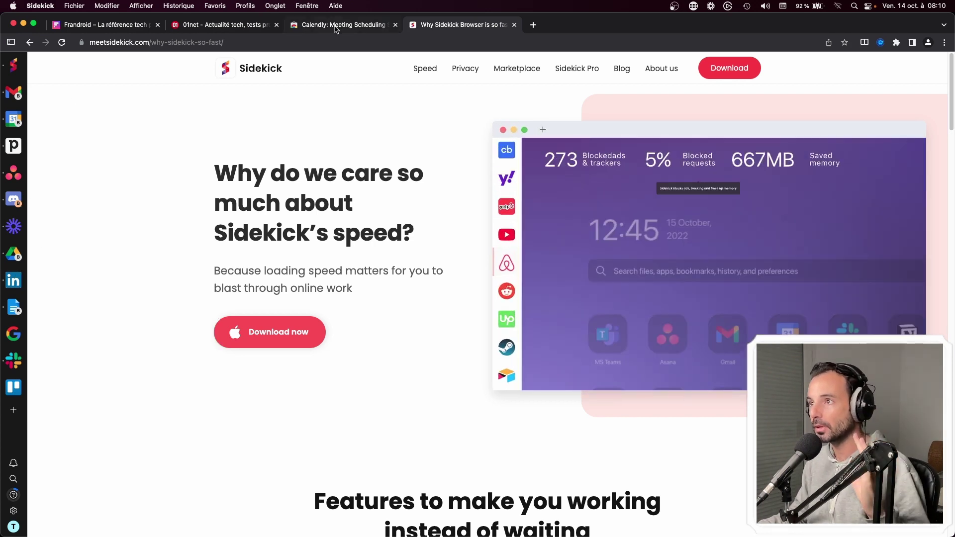
mouse_move(17, 147)
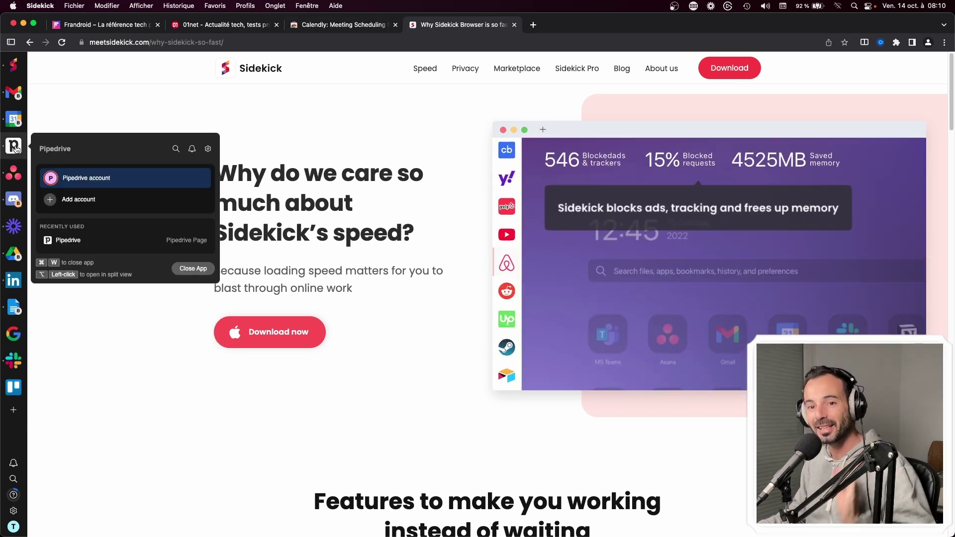
mouse_move(18, 98)
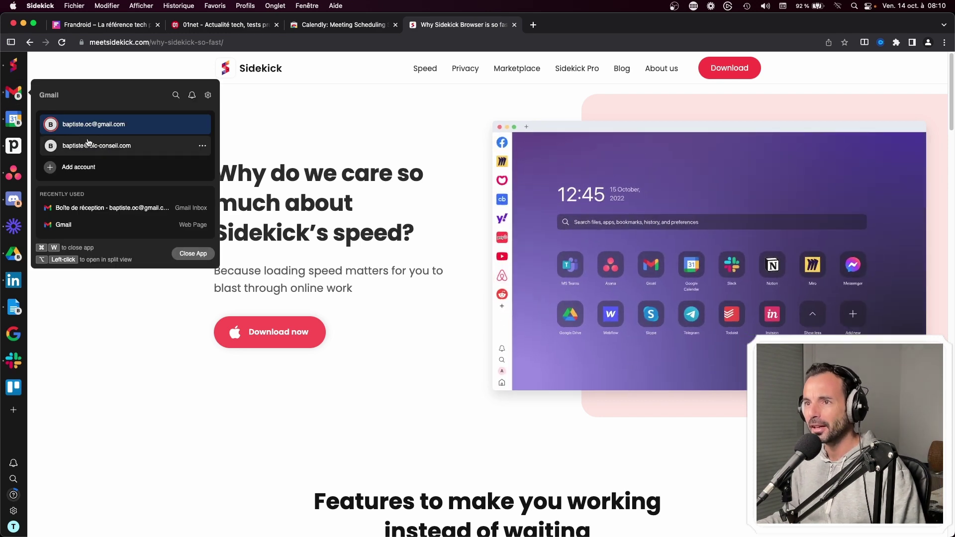
left_click(89, 142)
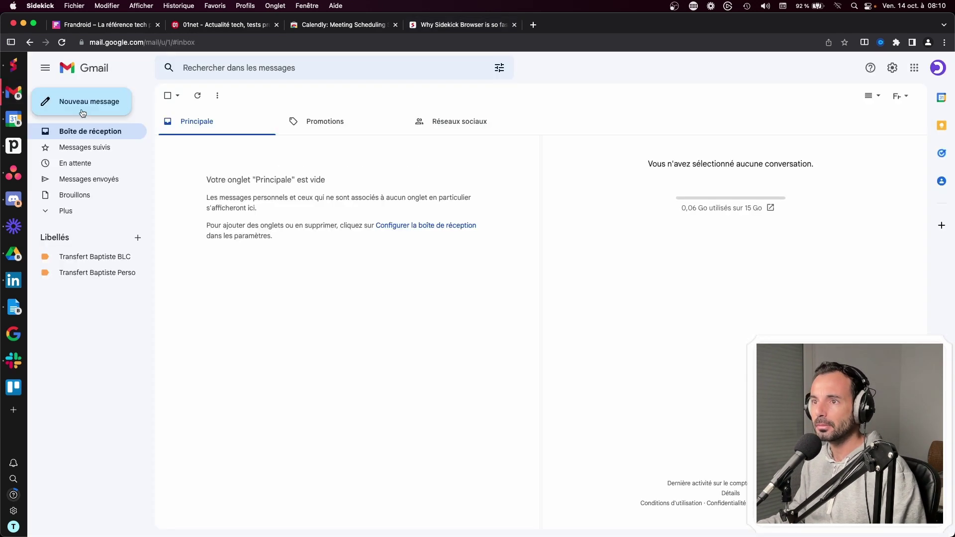
mouse_move(22, 109)
left_click(95, 148)
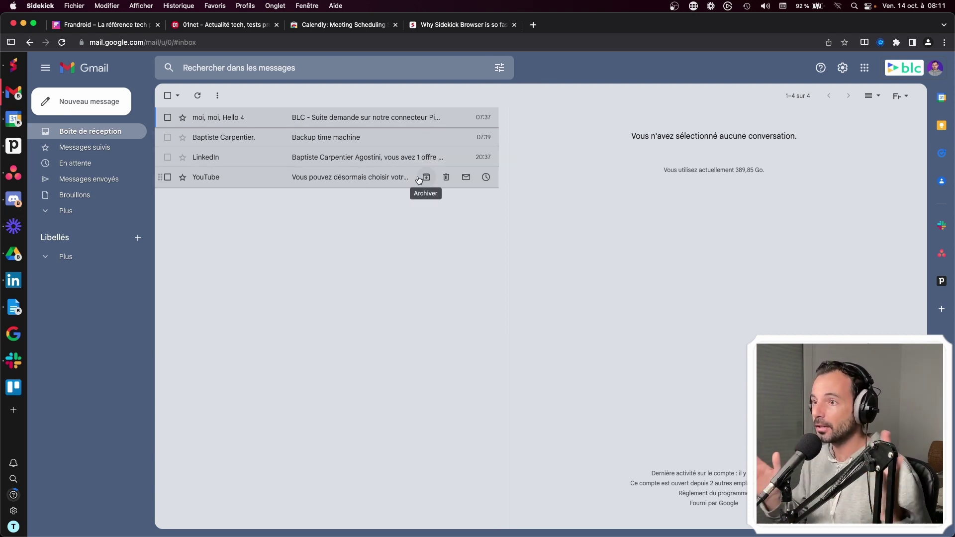
- Show Google Agenda beside Gmail in split view with a wider calendar pane, and close the split view
left_click(865, 42)
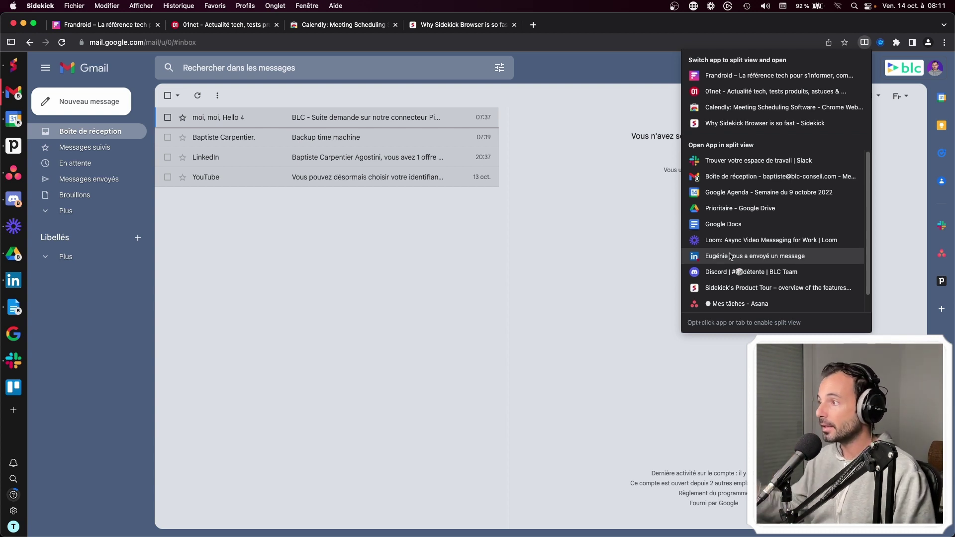
left_click(766, 193)
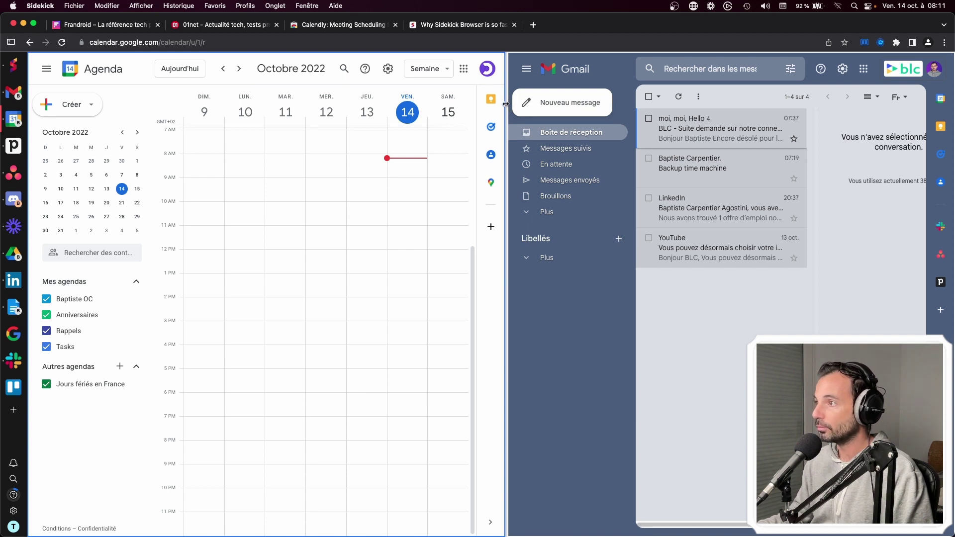
left_click_drag(506, 104, 589, 117)
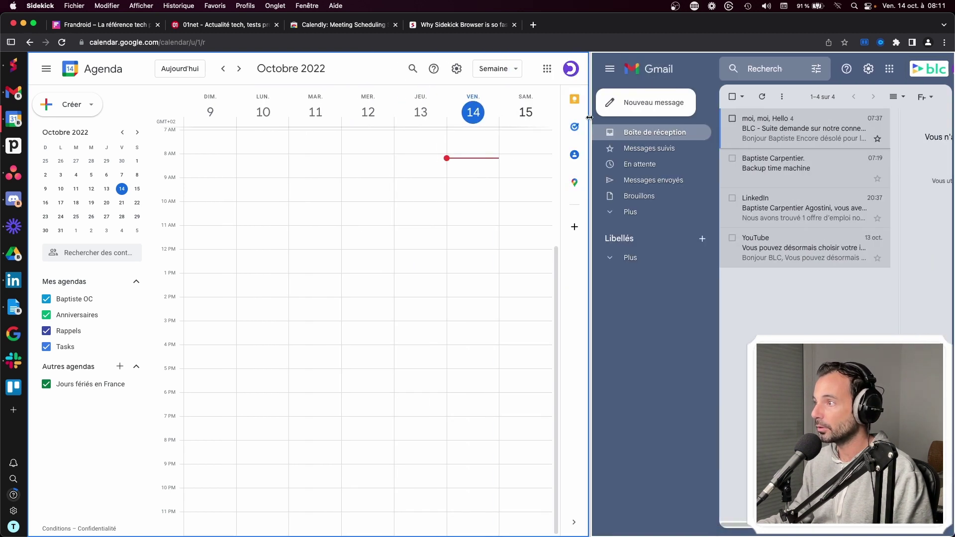
left_click(656, 60)
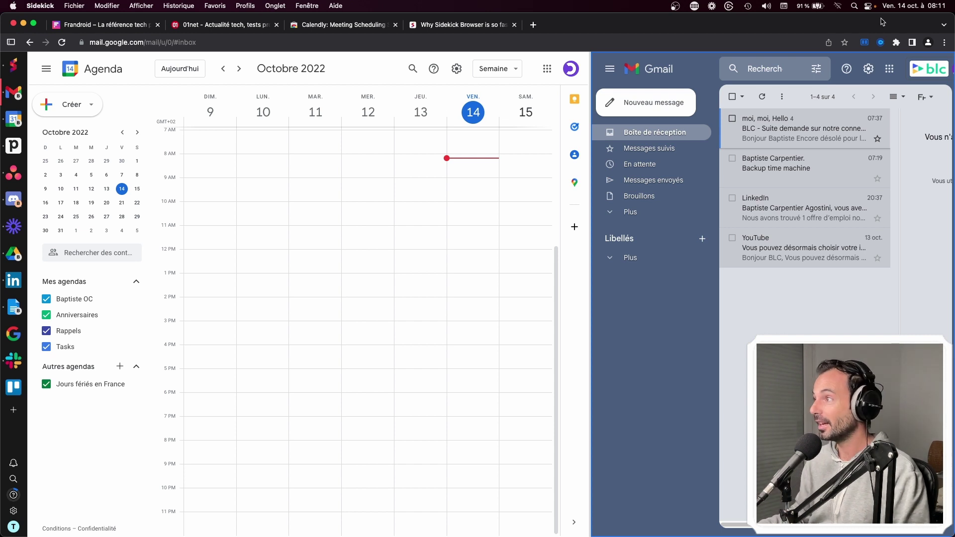
left_click(865, 42)
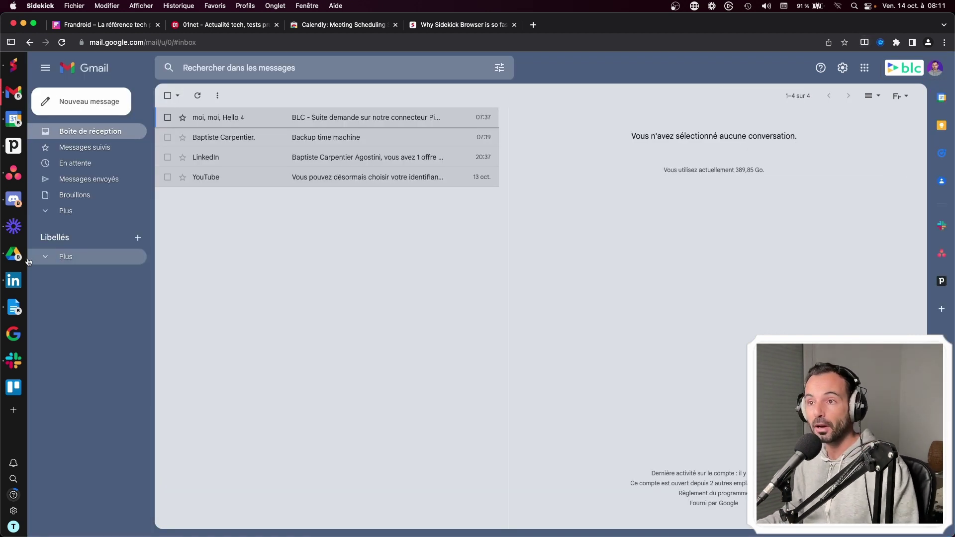
- Check the pages offered for split view and the accounts available in the Discord app
left_click(864, 43)
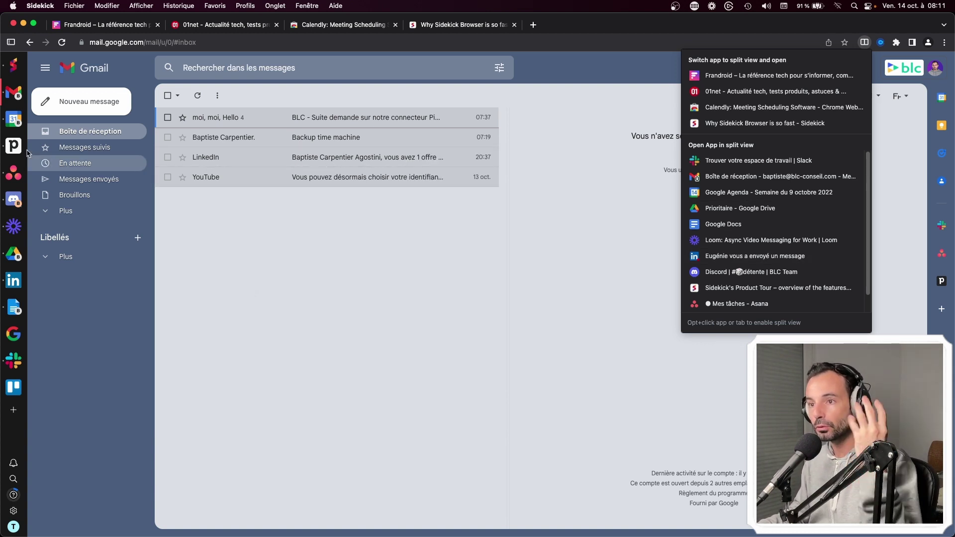
right_click(18, 205)
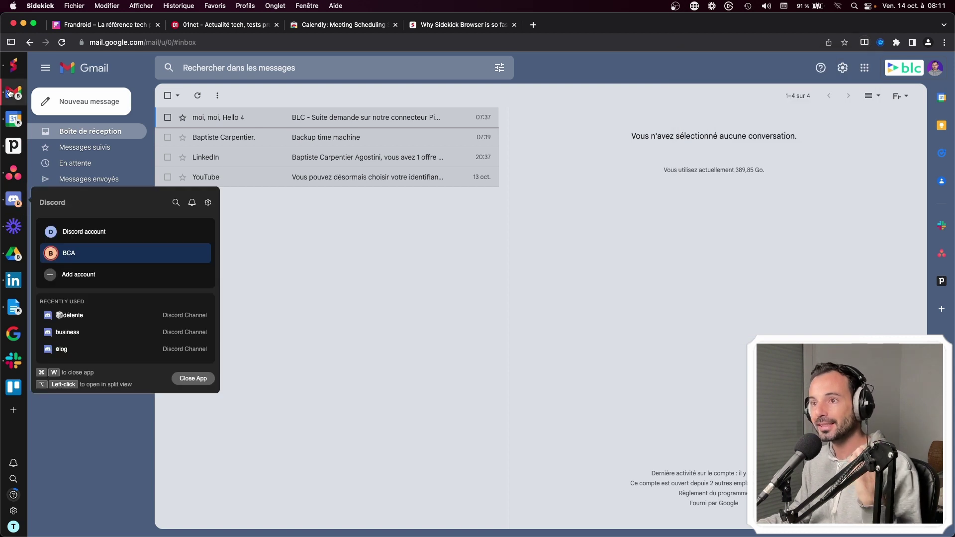
key("Escape")
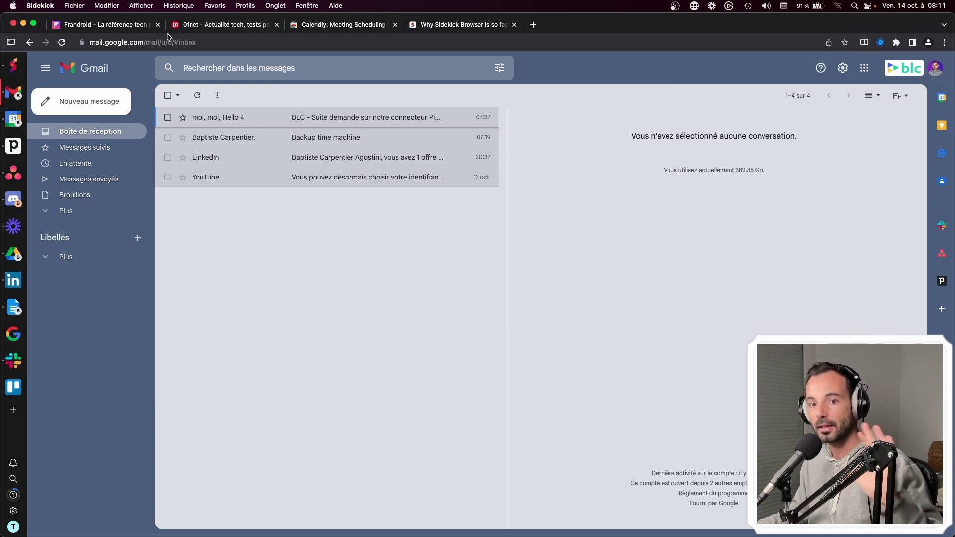
right_click(15, 254)
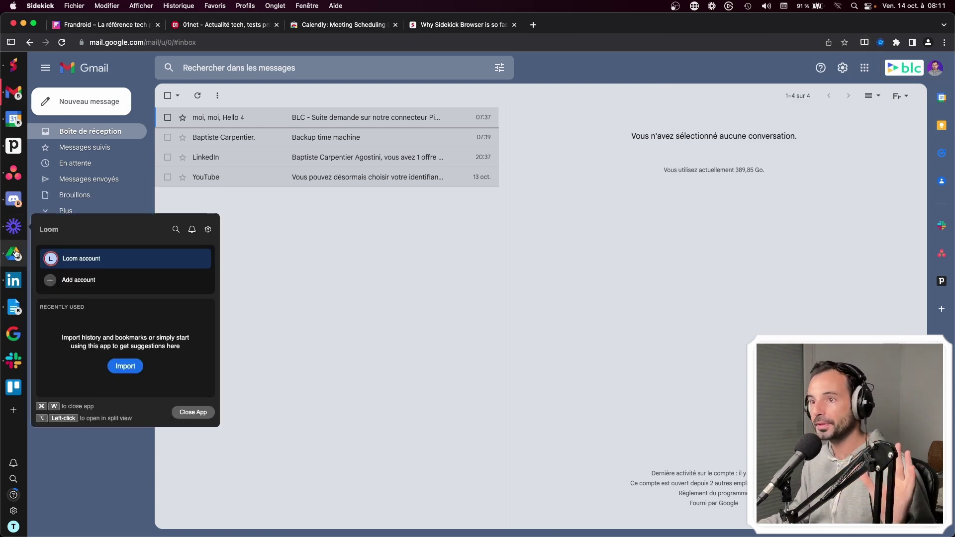
left_click(301, 236)
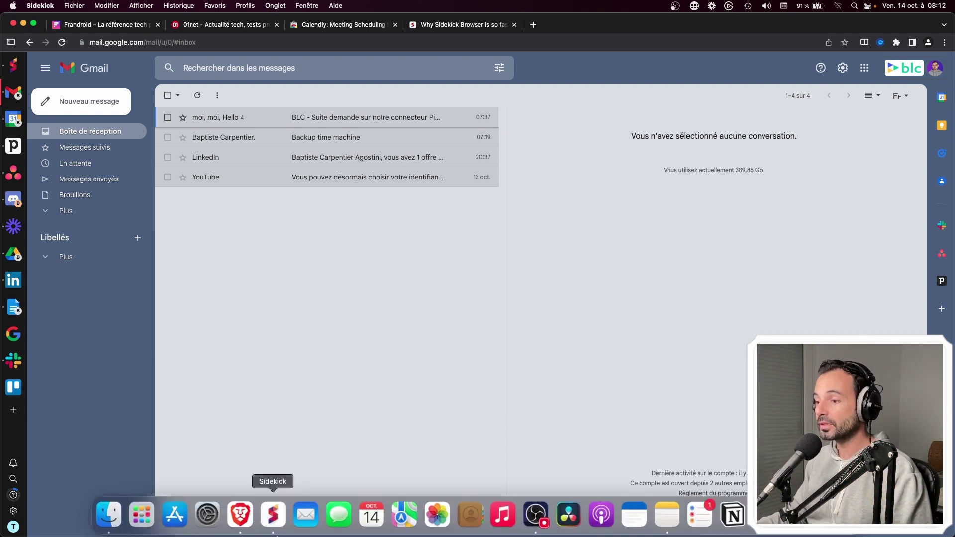
- Switch to Brave and put the first four tabs, from Gmail to Asana, into a new tab group
left_click(239, 515)
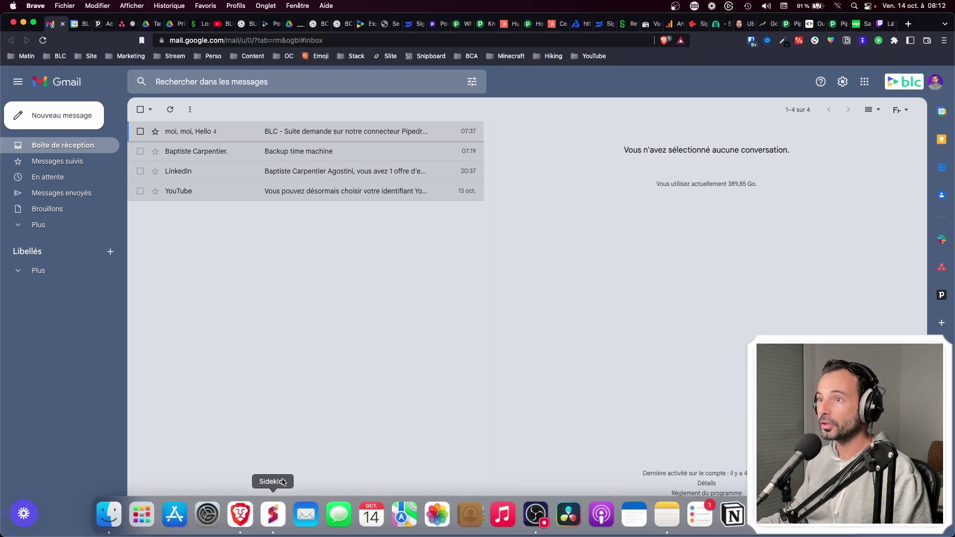
left_click(120, 26)
key("super+1")
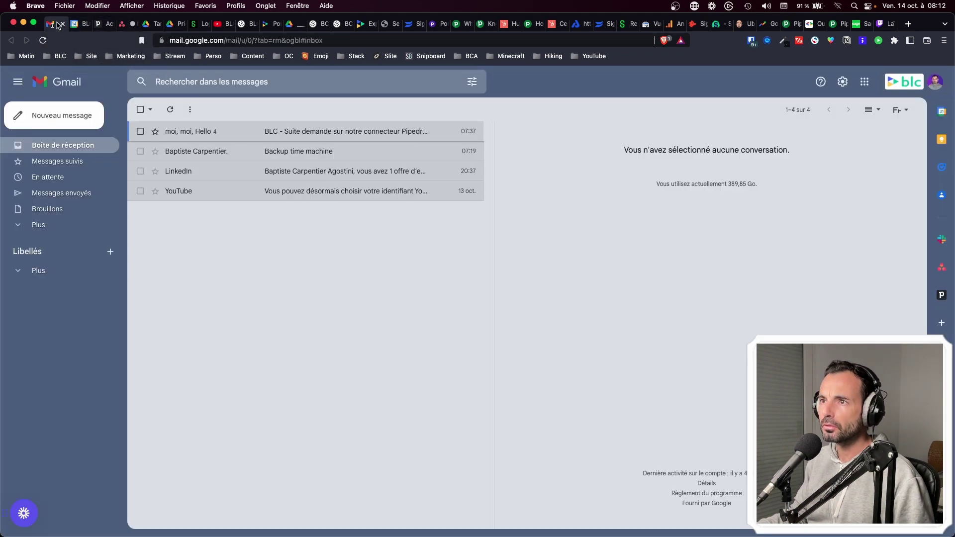
left_click(122, 29)
right_click(122, 29)
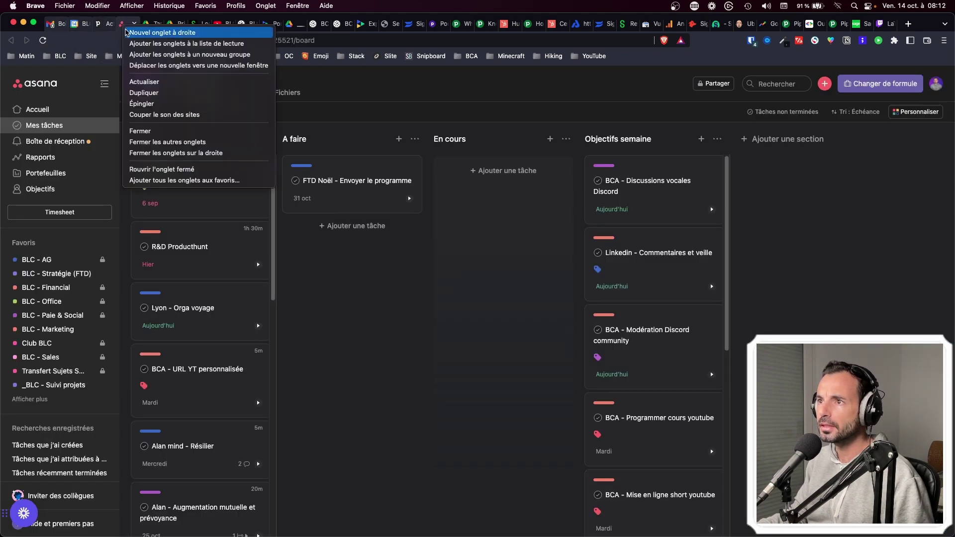
left_click(154, 55)
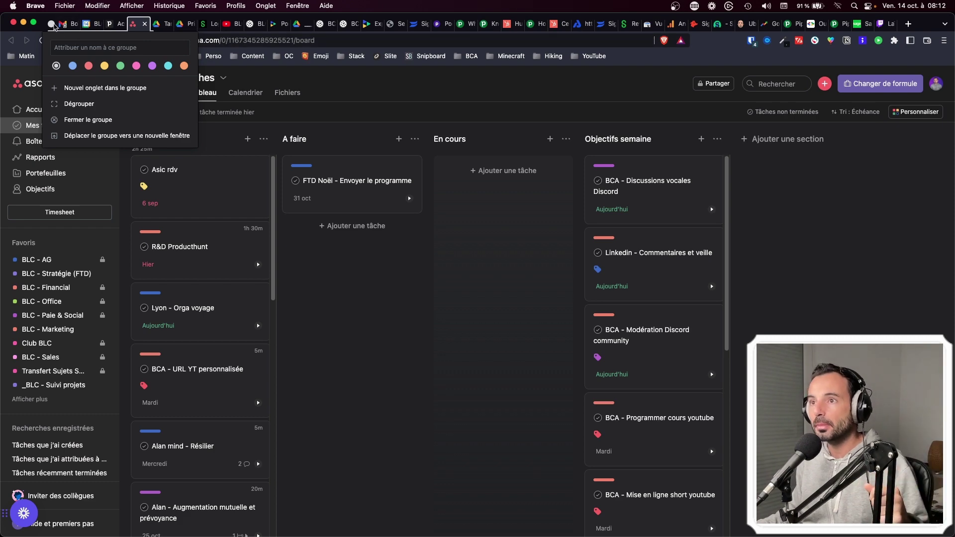
- Collapse and re-expand the new unnamed tab group in Brave, and switch back to Sidekick
left_click(52, 25)
left_click(52, 24)
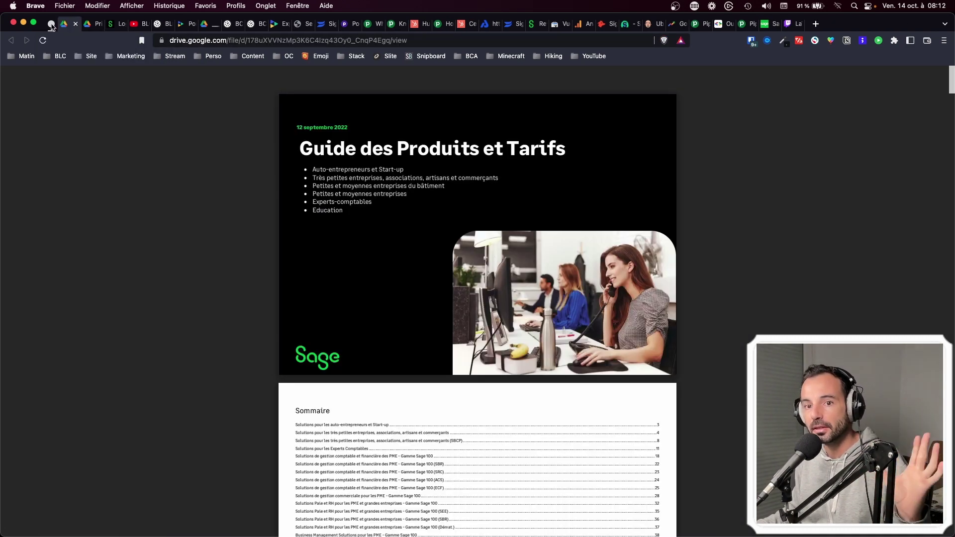
left_click(51, 25)
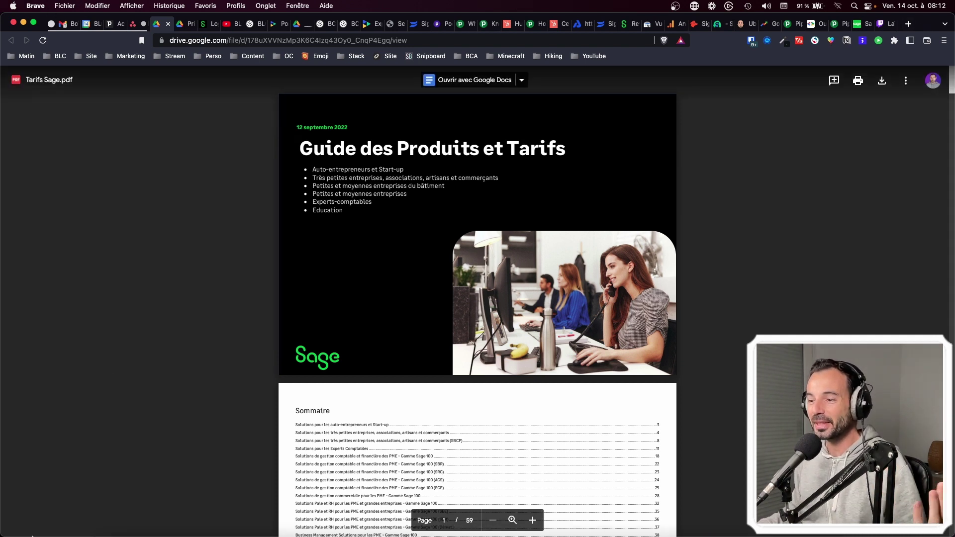
mouse_move(78, 530)
left_click(272, 519)
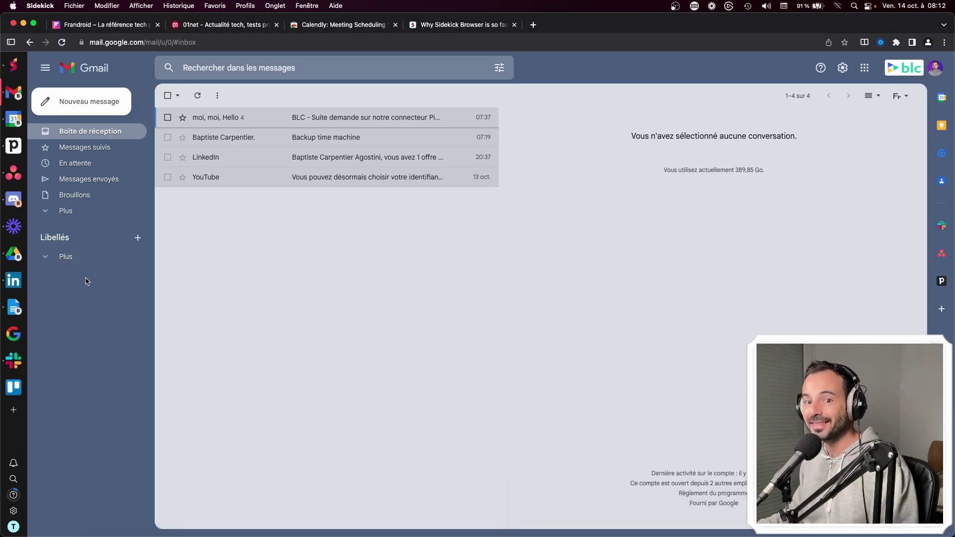
- Review the tabs of the active Tech session and activate the saved Randonnée session
left_click(13, 528)
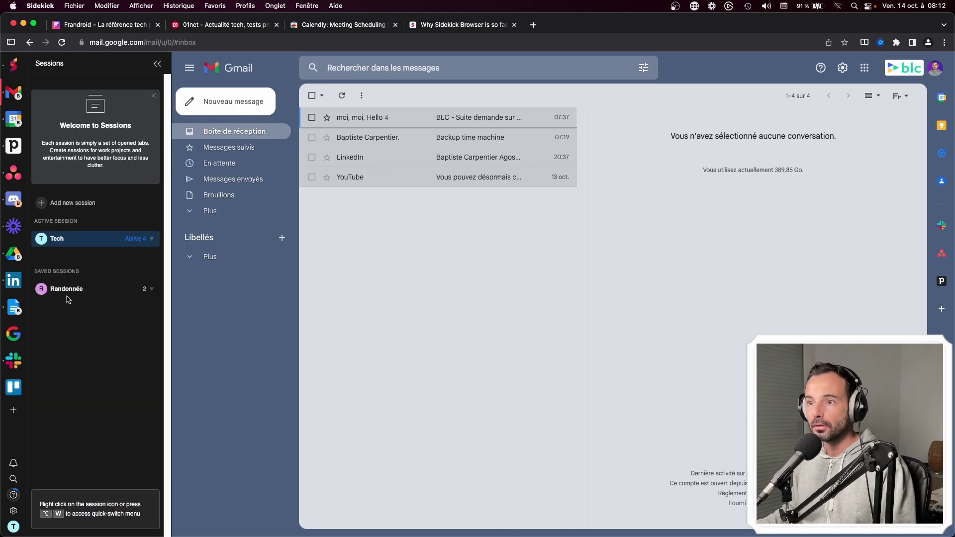
left_click(152, 240)
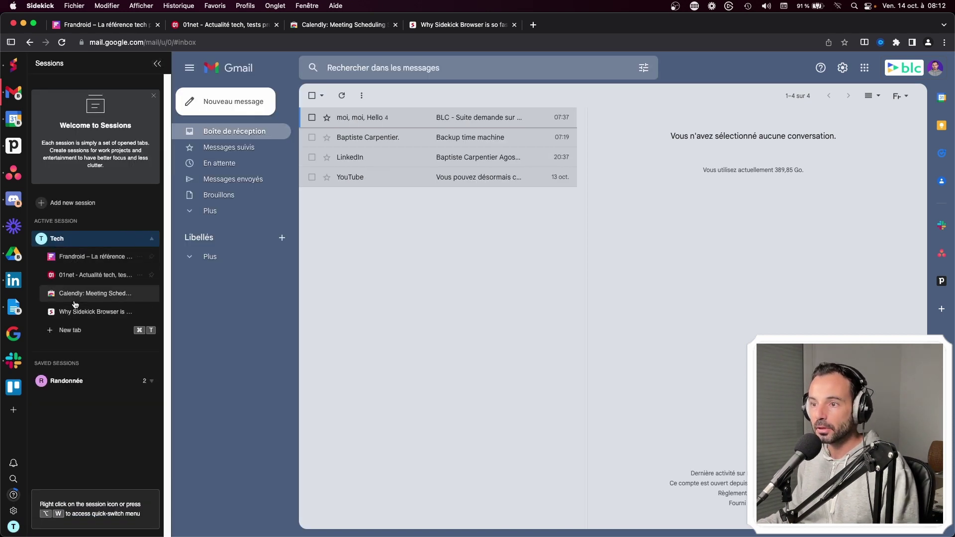
left_click(71, 240)
mouse_move(82, 289)
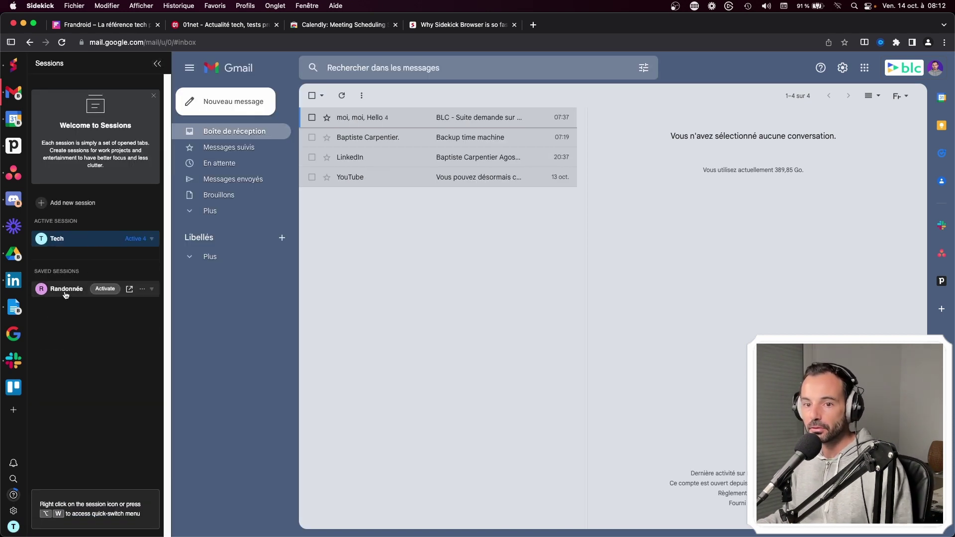
left_click(100, 289)
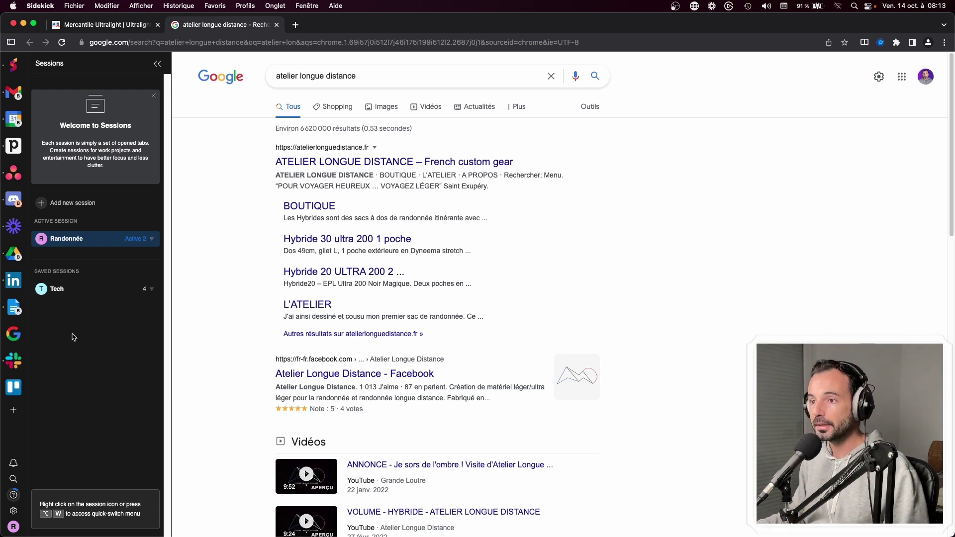
- Reactivate the Tech session and open the pinned Gmail, Google Agenda and Asana apps from it
mouse_move(123, 285)
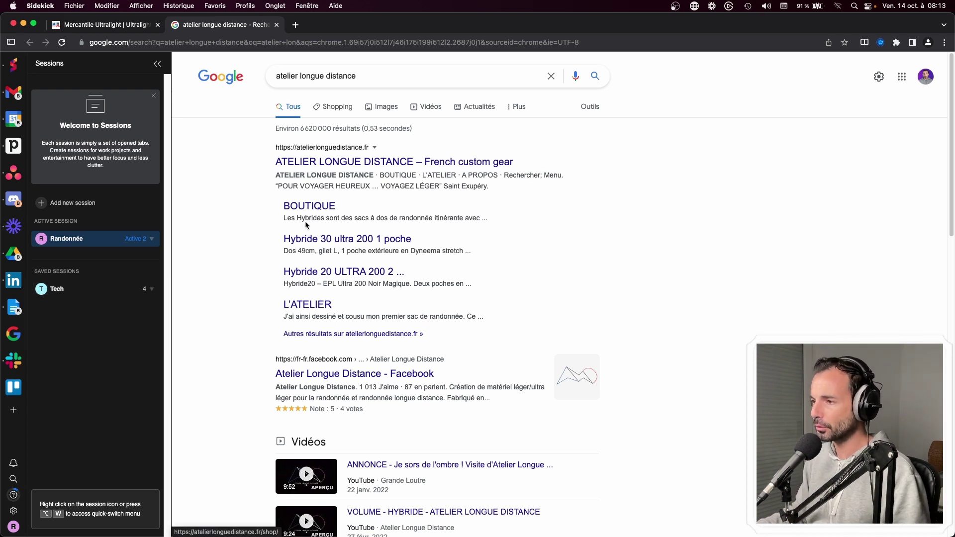
left_click(105, 289)
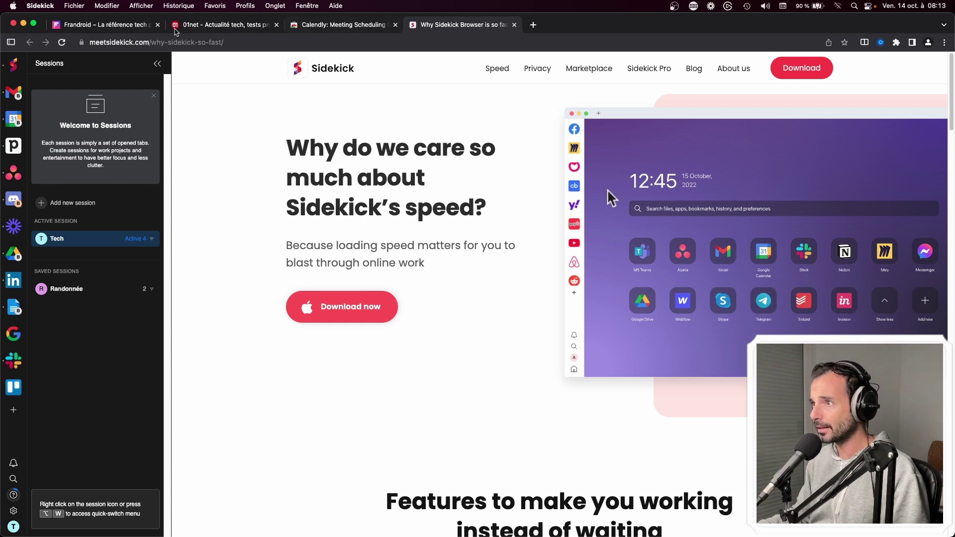
left_click(14, 93)
left_click(14, 120)
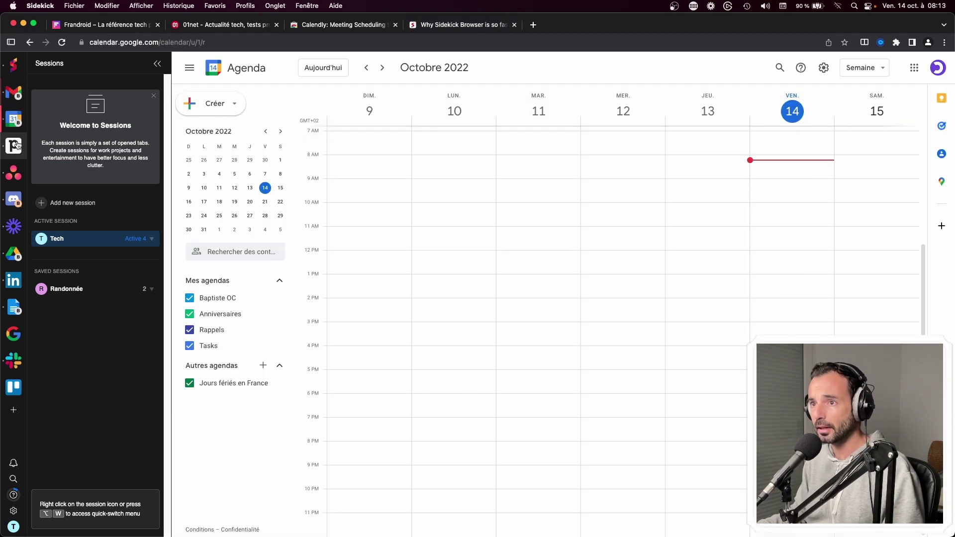
left_click(14, 172)
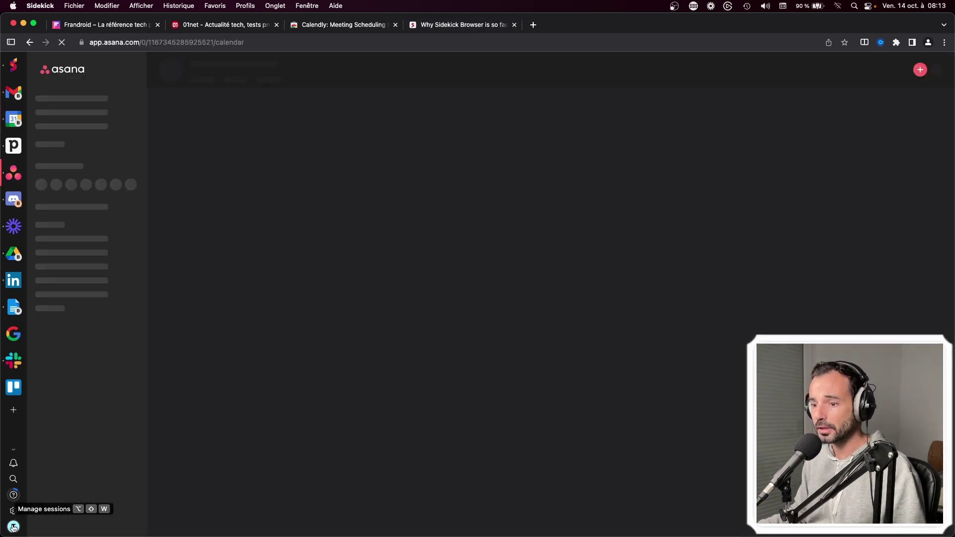
- Activate the Randonnée session from the session manager and open the pinned Pipedrive app
left_click(13, 527)
left_click(14, 527)
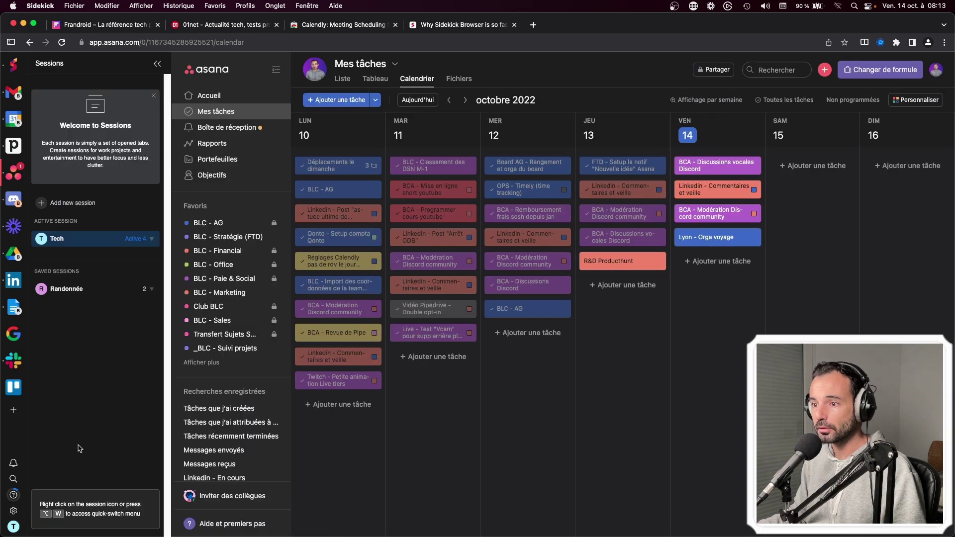
left_click(105, 289)
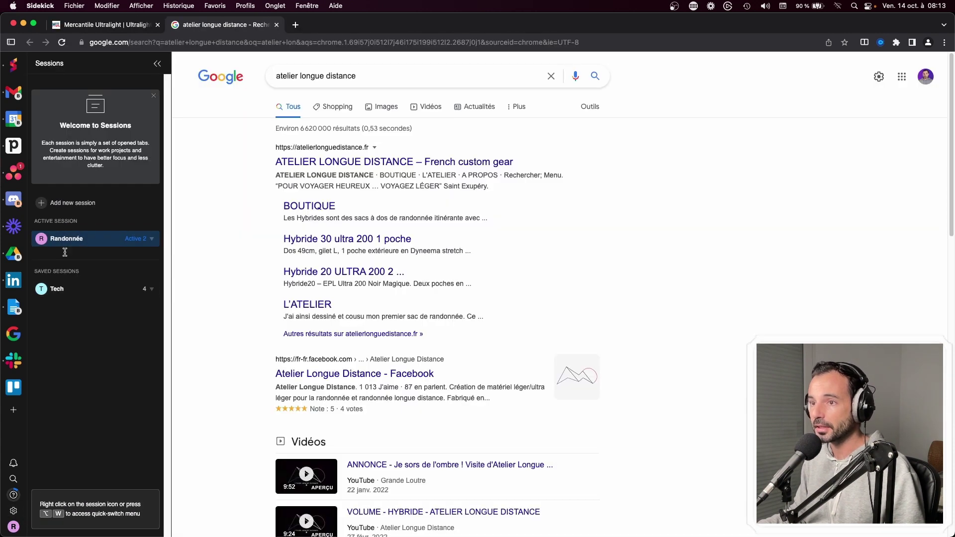
left_click(13, 147)
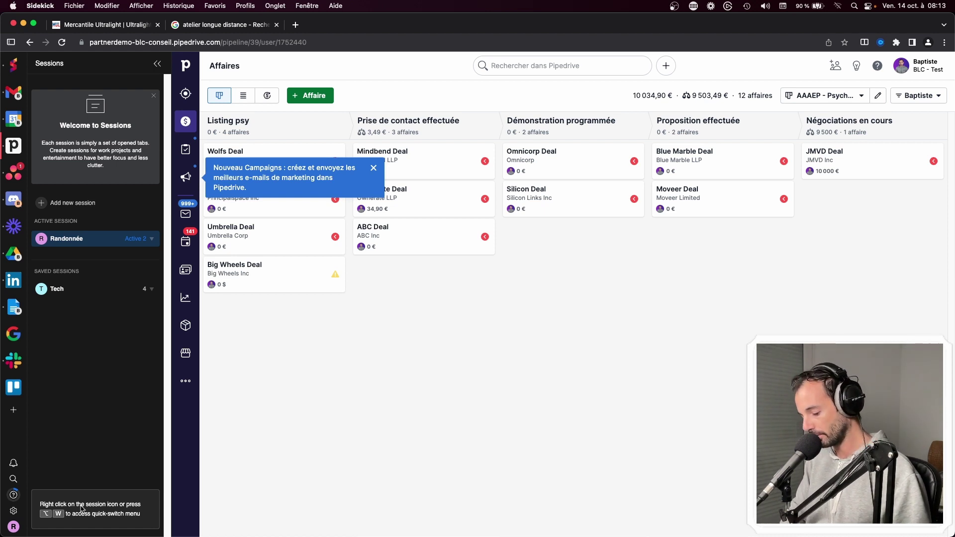
- Use the session quick-switch menu to change to the Tech session and back to Randonnée
key("alt+w")
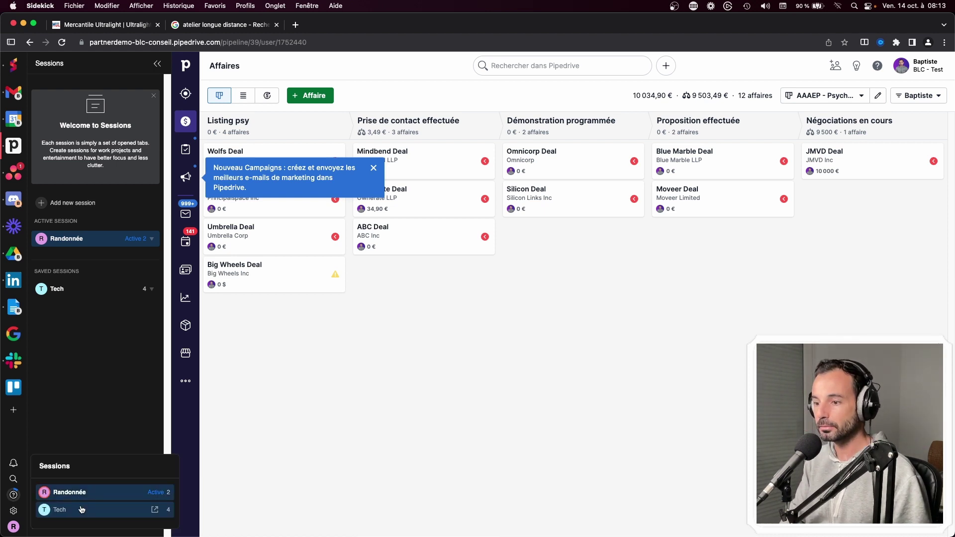
key("Escape")
key("alt+w")
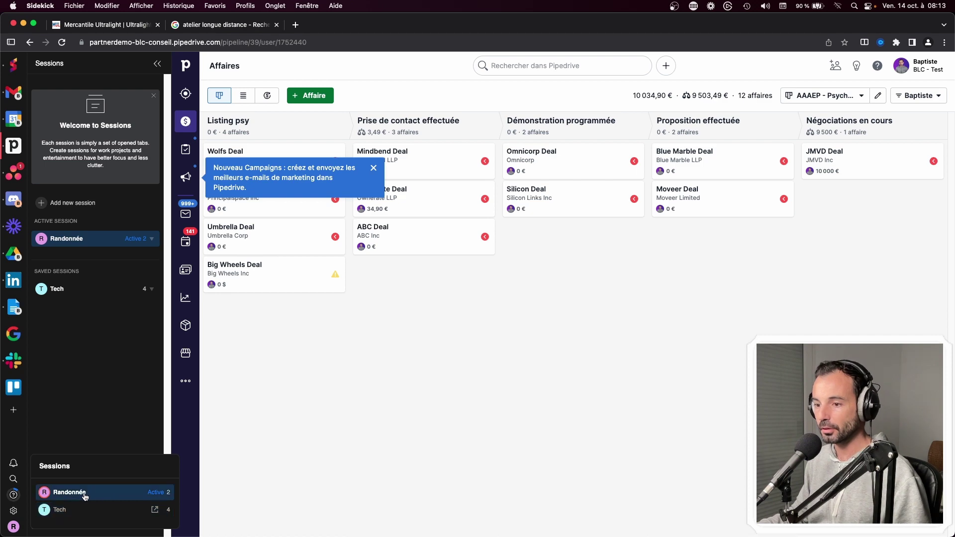
left_click(75, 510)
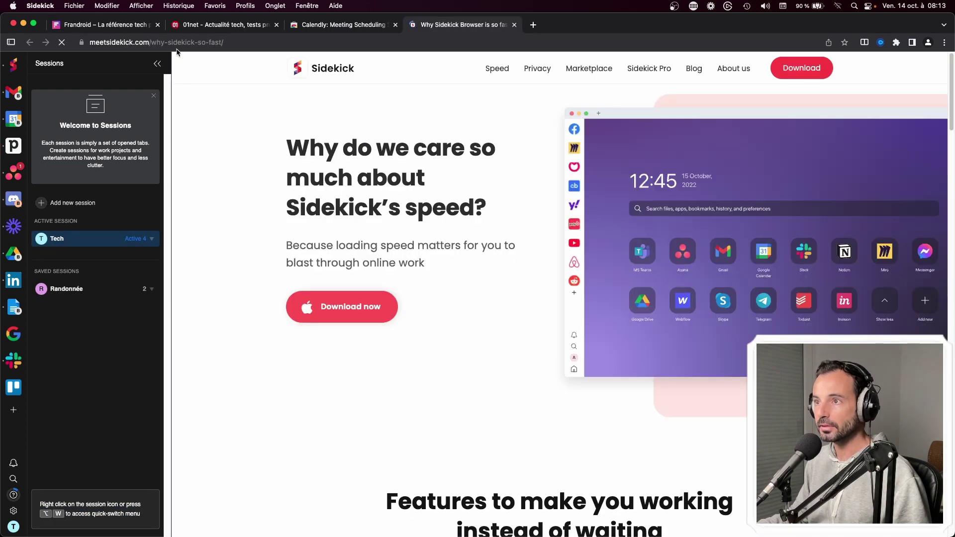
key("alt+w")
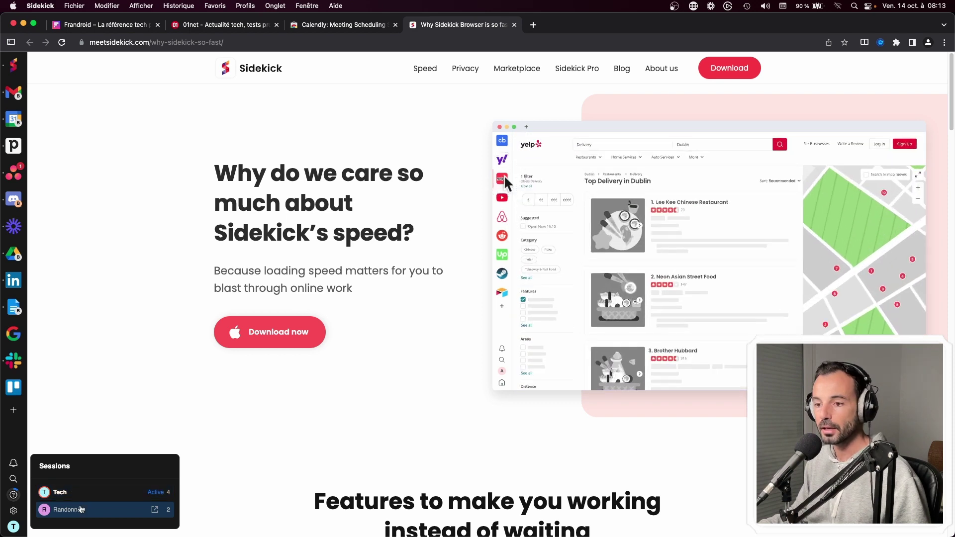
left_click(80, 509)
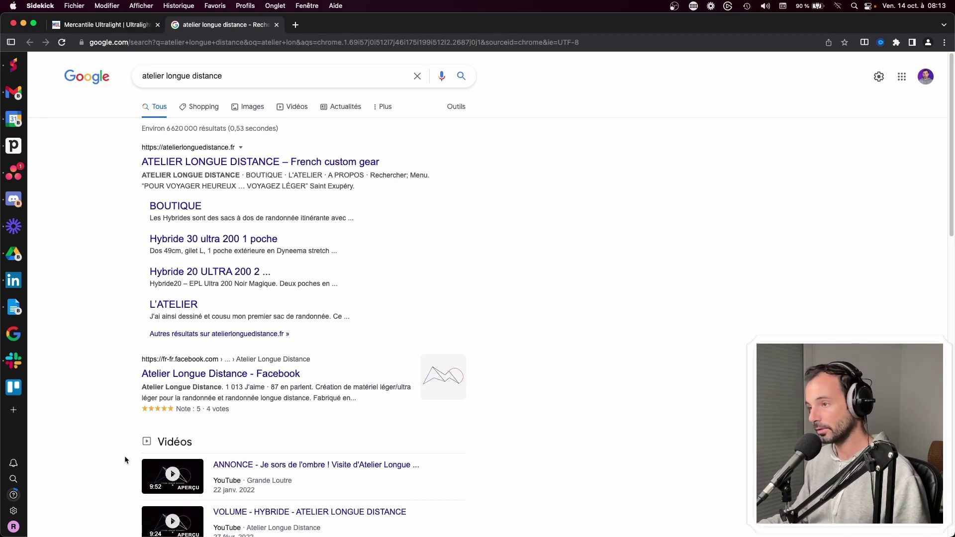
- Look over the opened tabs and apps in the global search, and find "long" within the Google results page
key("super+k")
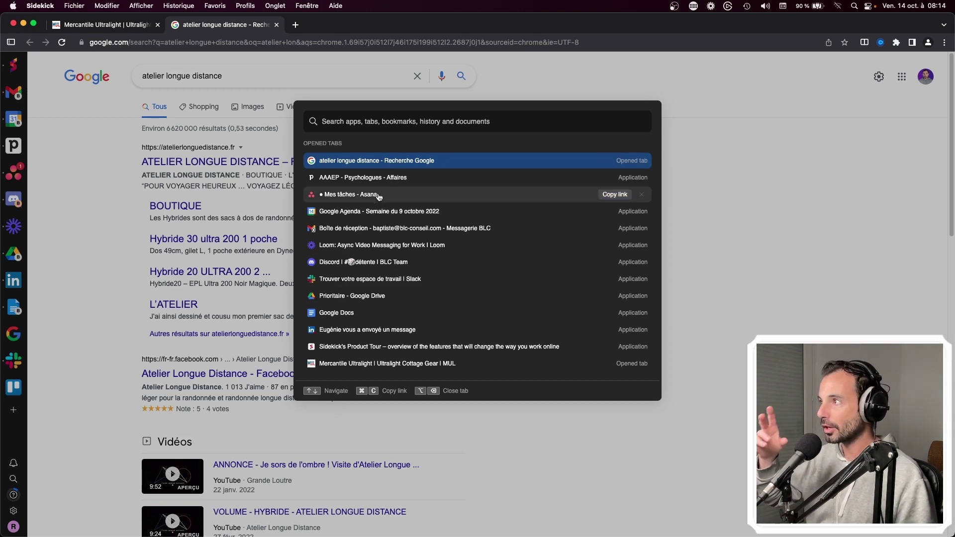
key("Escape")
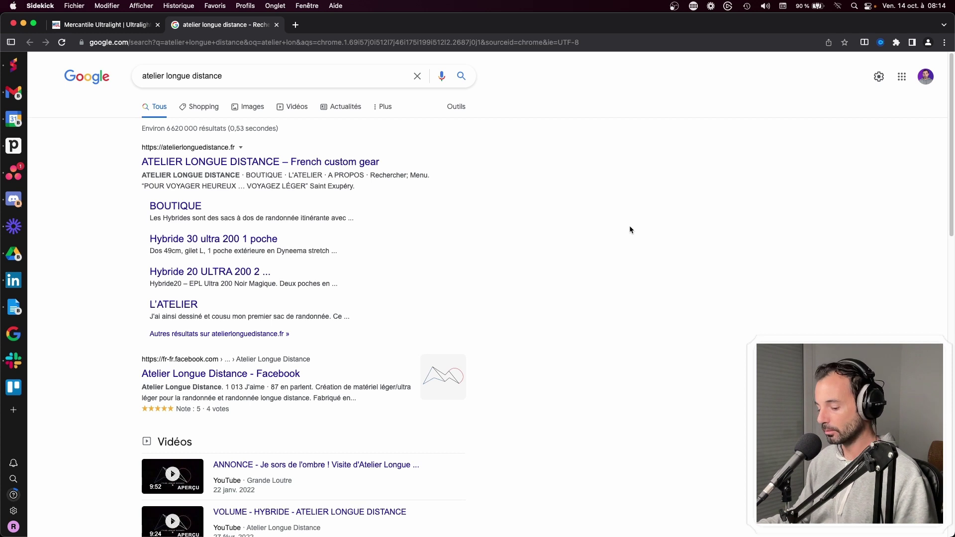
key("super+f")
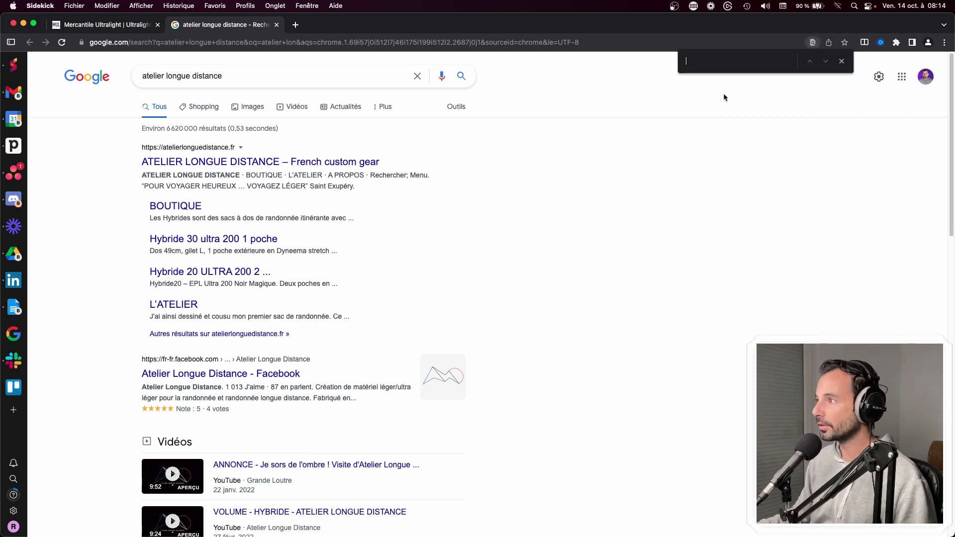
type("long")
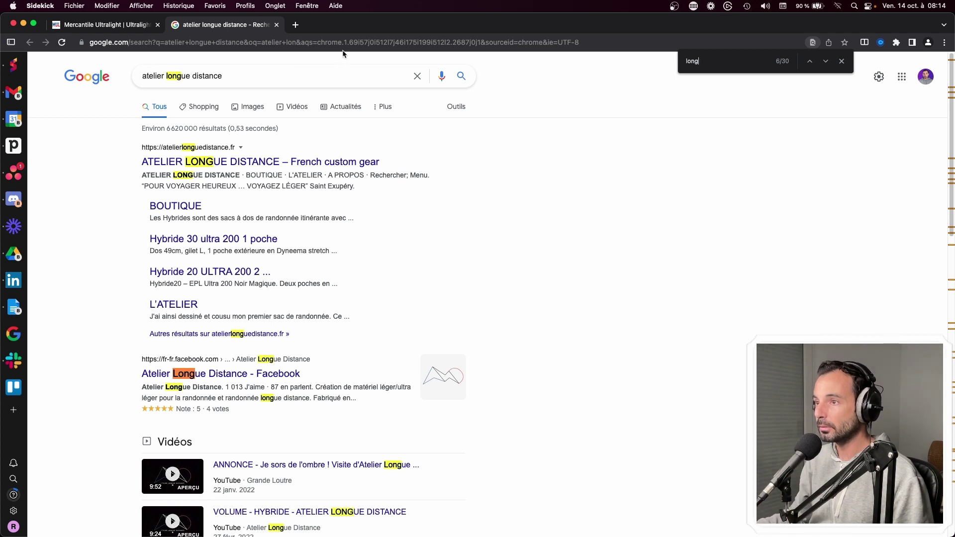
left_click(842, 61)
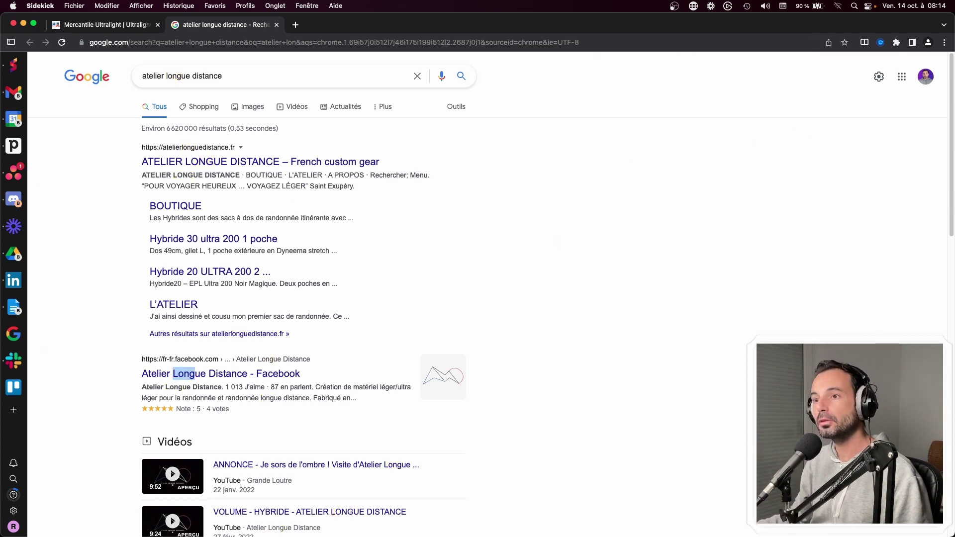
- Search across apps, tabs, bookmarks, history and documents for "ftd" and close the search
key("ctrl+1")
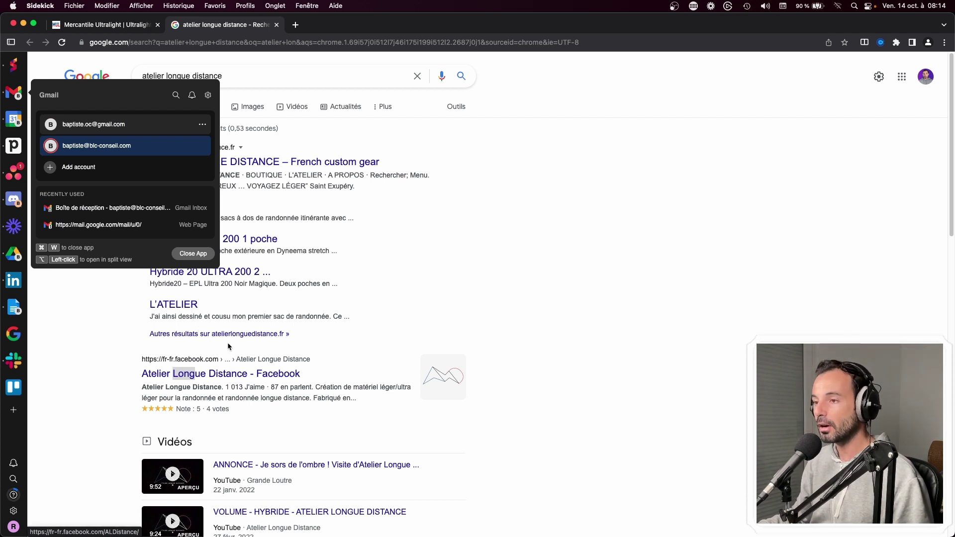
key("super+k")
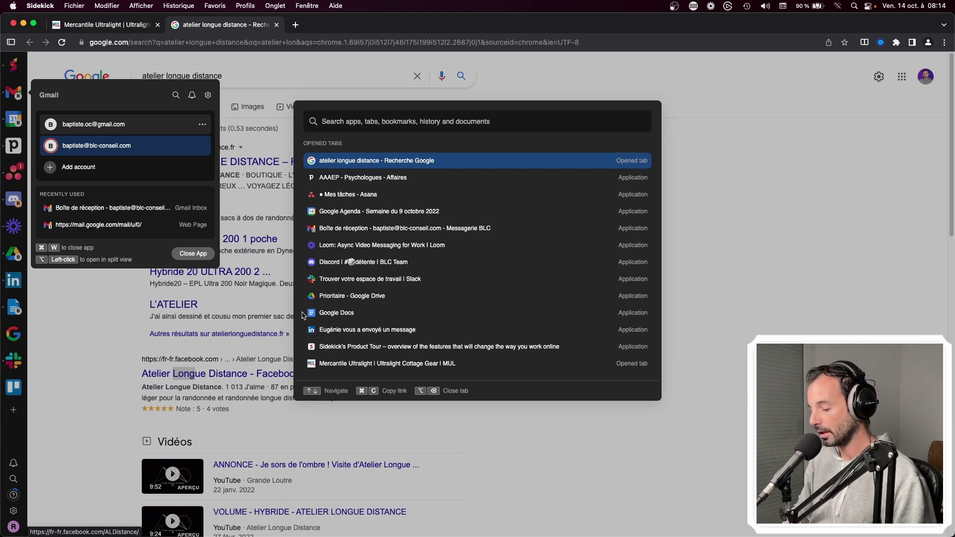
type("ftd")
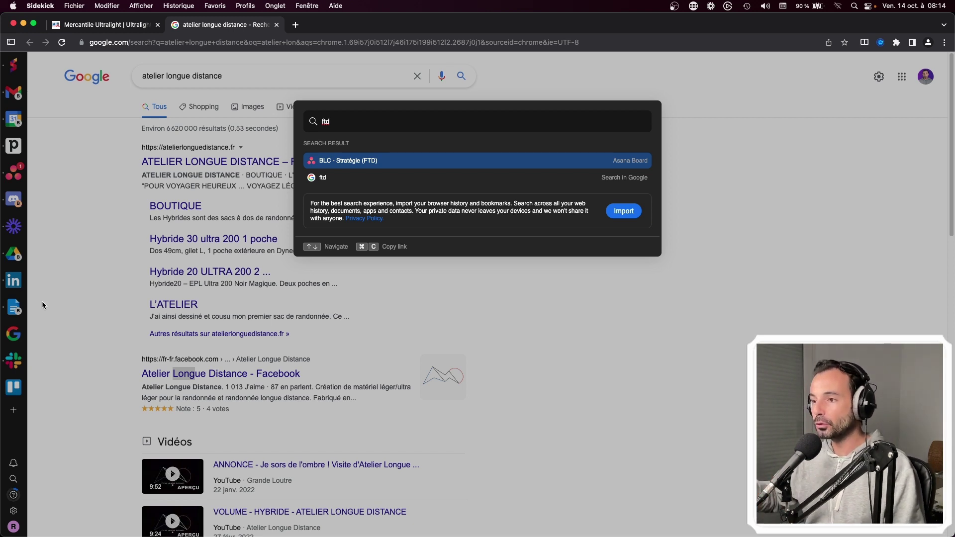
left_click(65, 321)
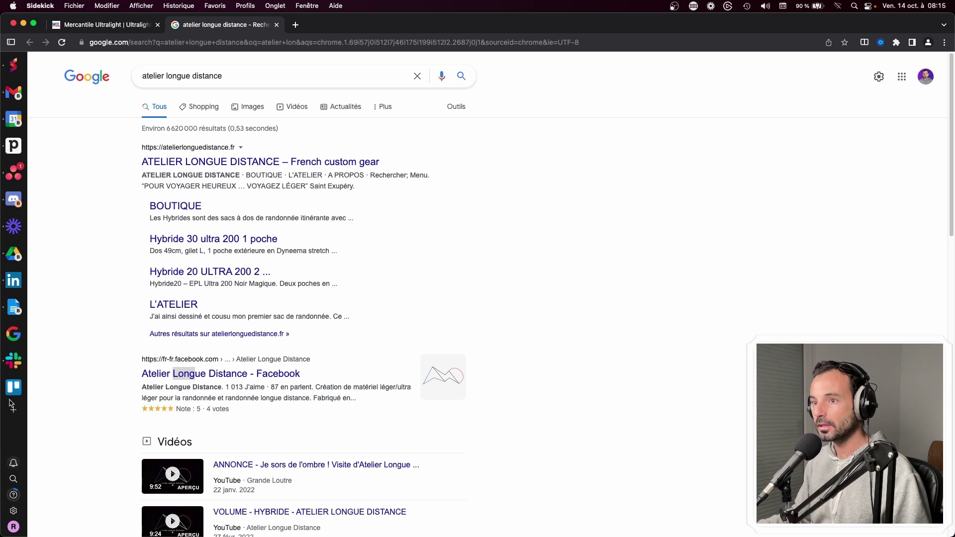
mouse_move(10, 172)
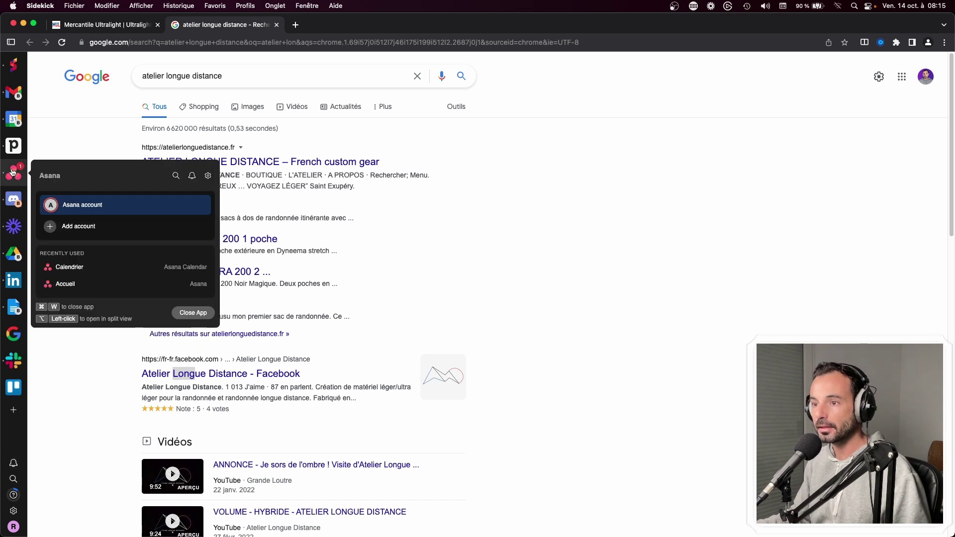
- Open the pinned Asana app's task calendar and return to the "atelier longue distance" Google results tab
left_click(9, 172)
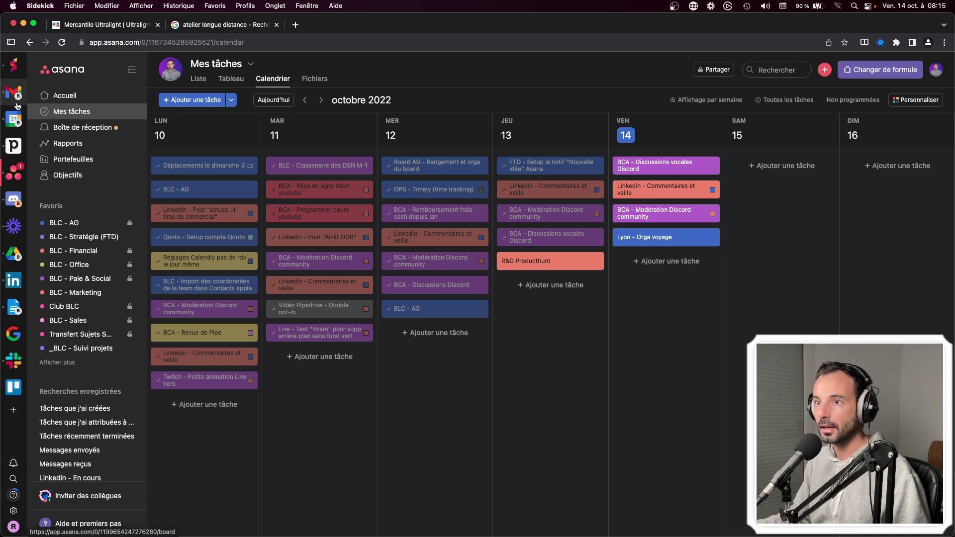
left_click(191, 24)
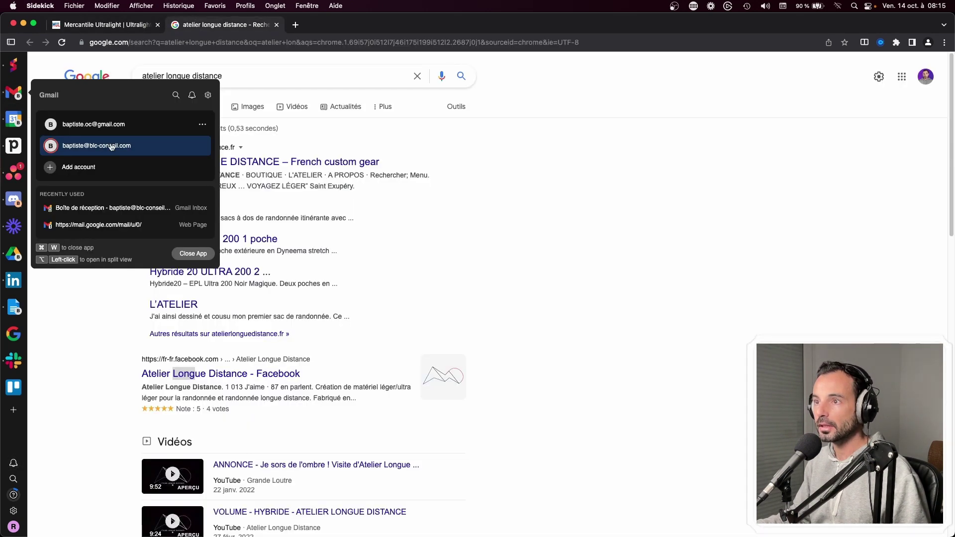
- Mute and unmute the notifications of all sidebar apps, and open and close the global search
left_click(14, 464)
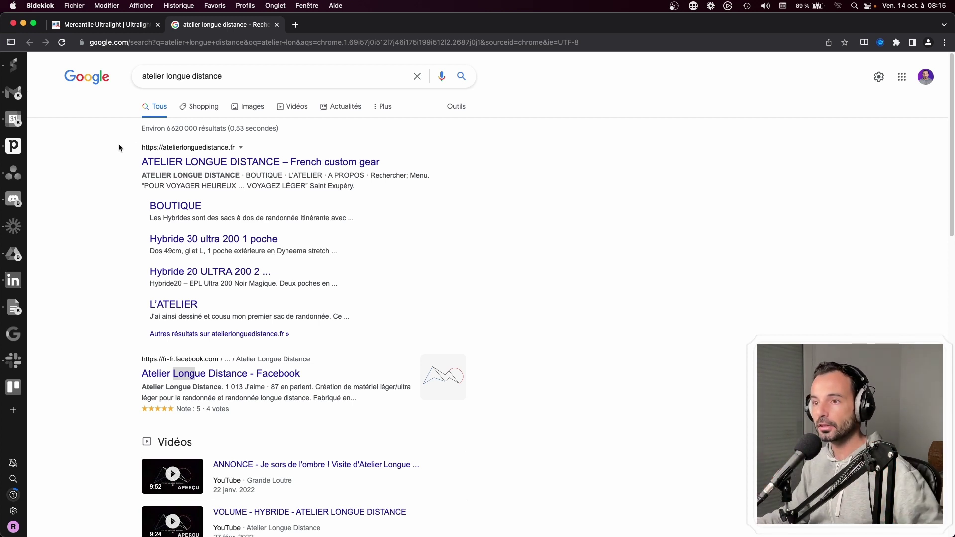
mouse_move(9, 205)
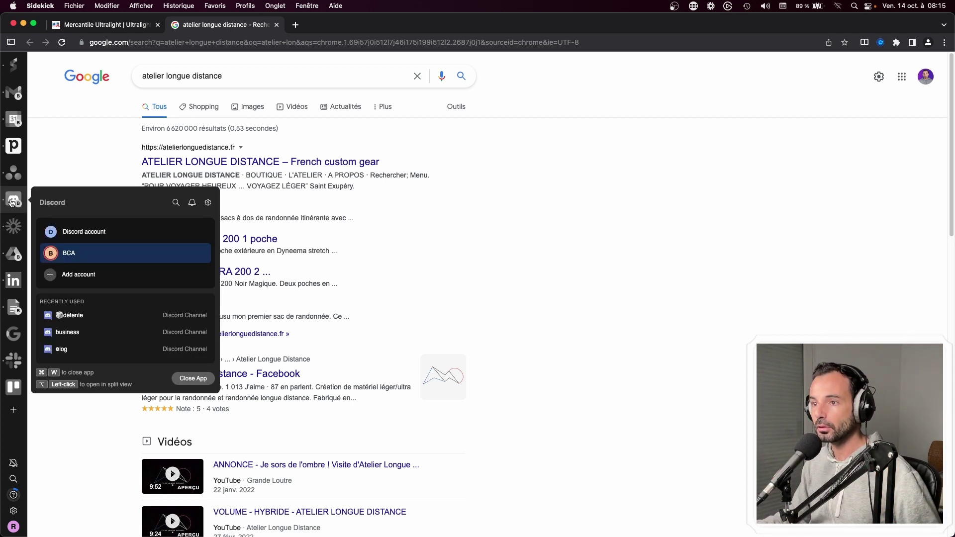
left_click(23, 195)
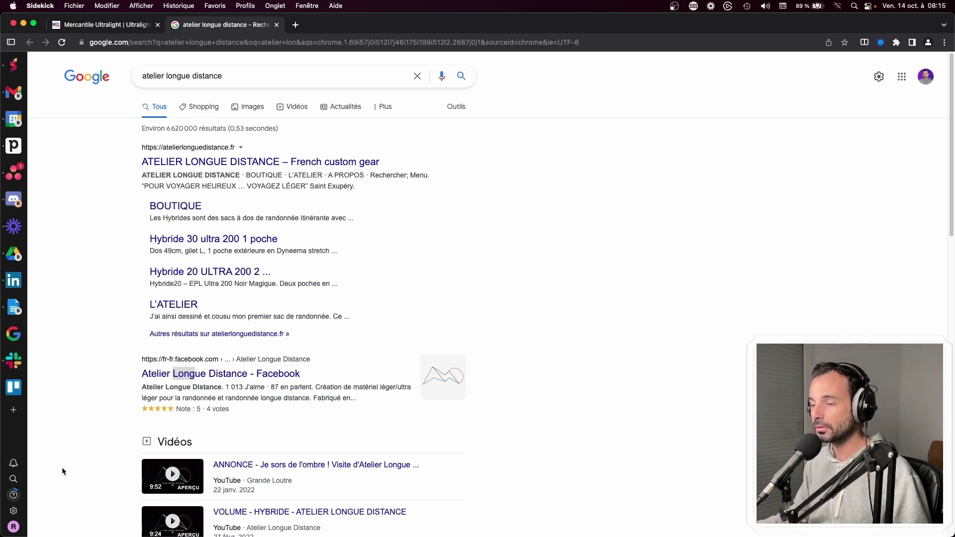
left_click(13, 479)
left_click(14, 479)
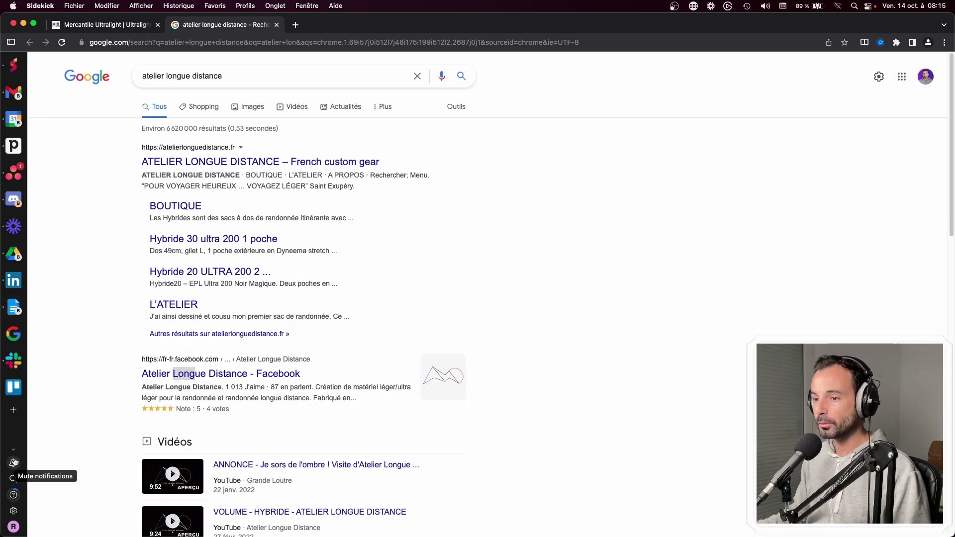
left_click(13, 527)
left_click(14, 527)
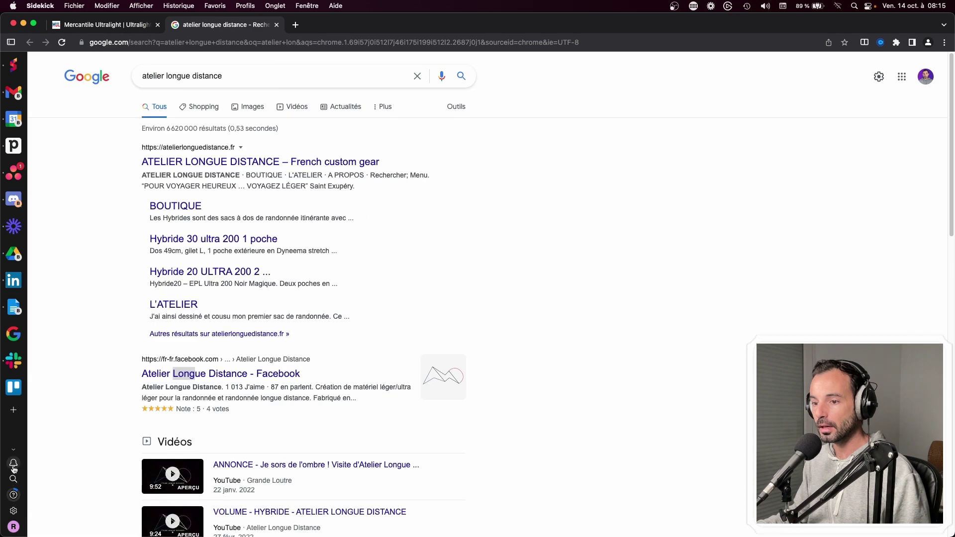
left_click(13, 478)
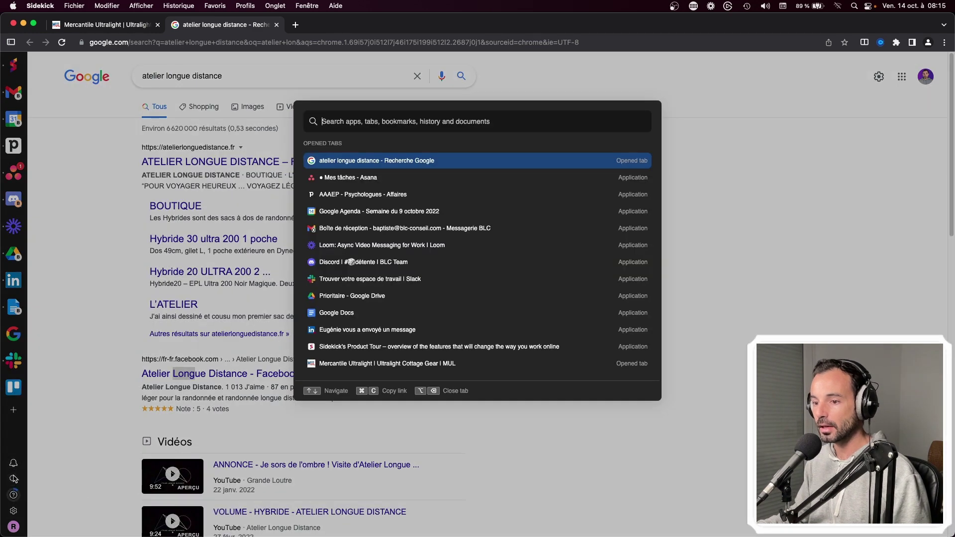
left_click(680, 109)
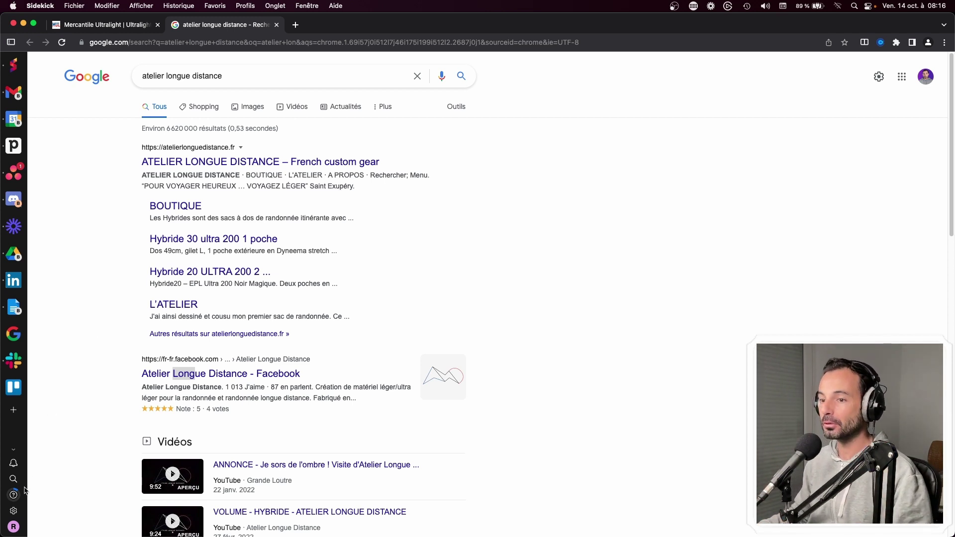
- Mute the browser's app notifications while looking over the macOS Concentration modes, and unmute them again
left_click(14, 463)
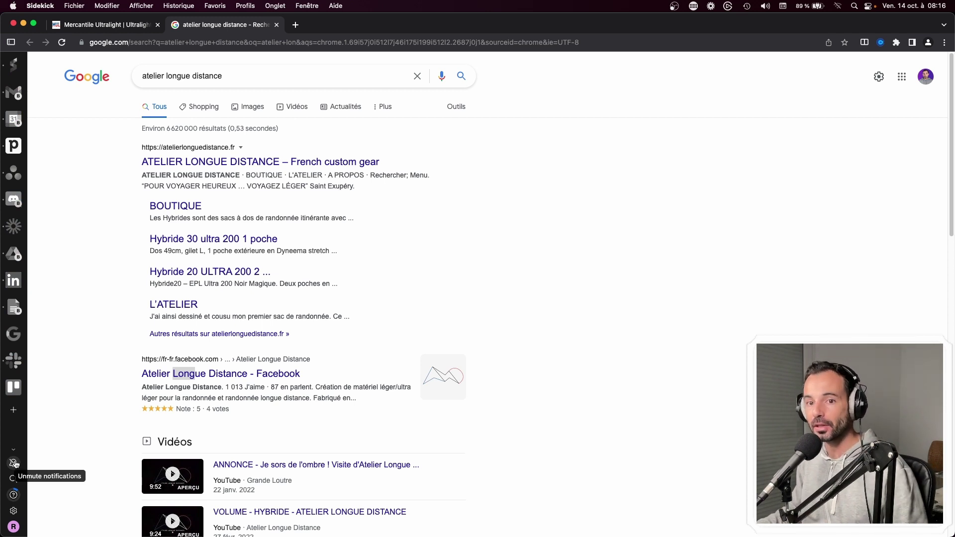
left_click(904, 6)
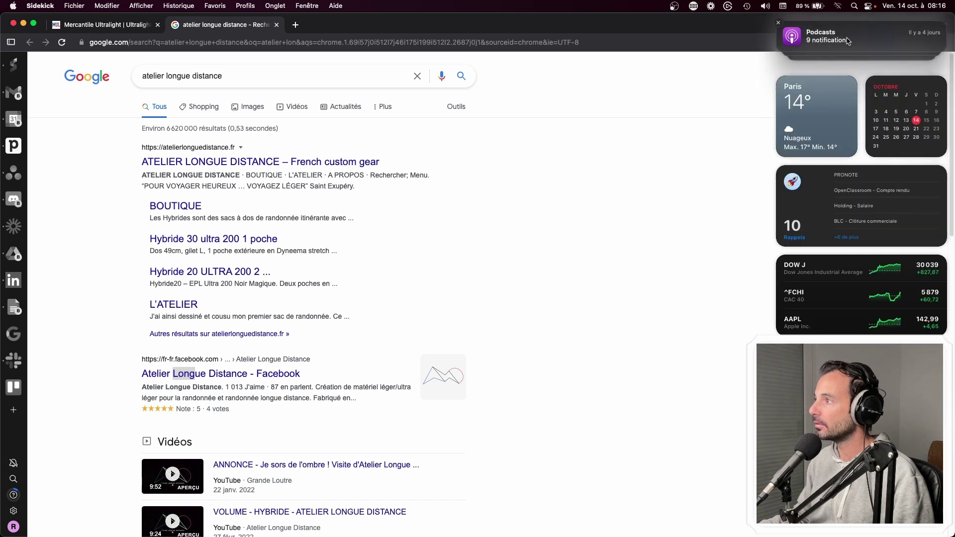
left_click(868, 6)
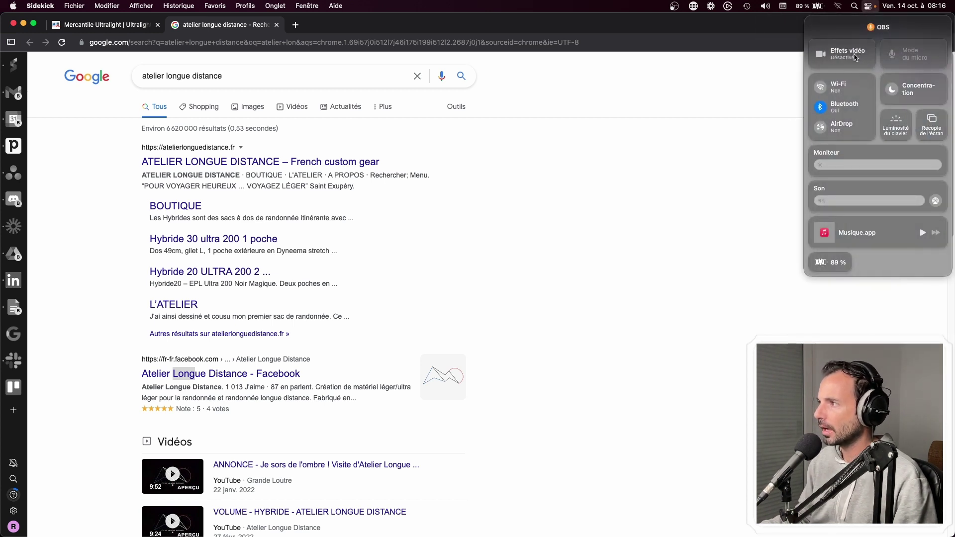
left_click(936, 93)
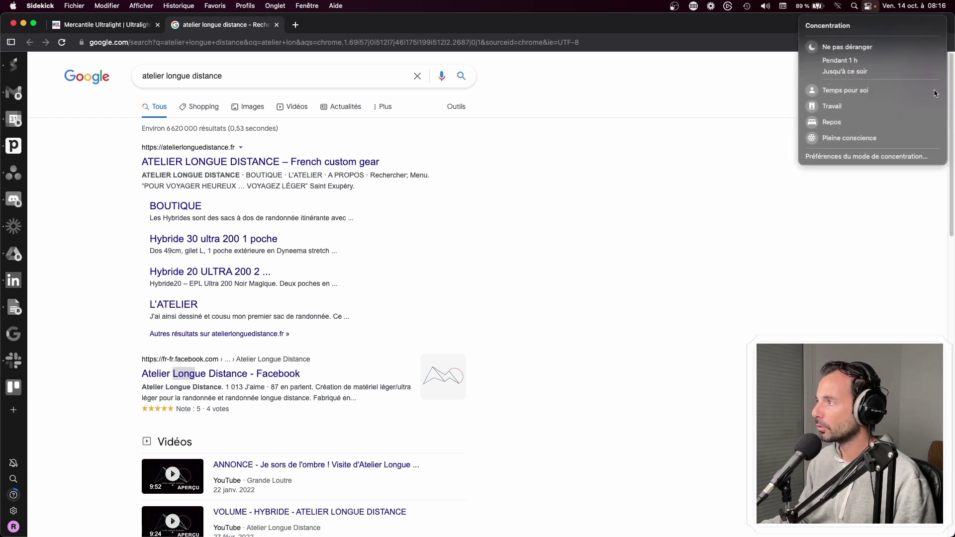
left_click(704, 144)
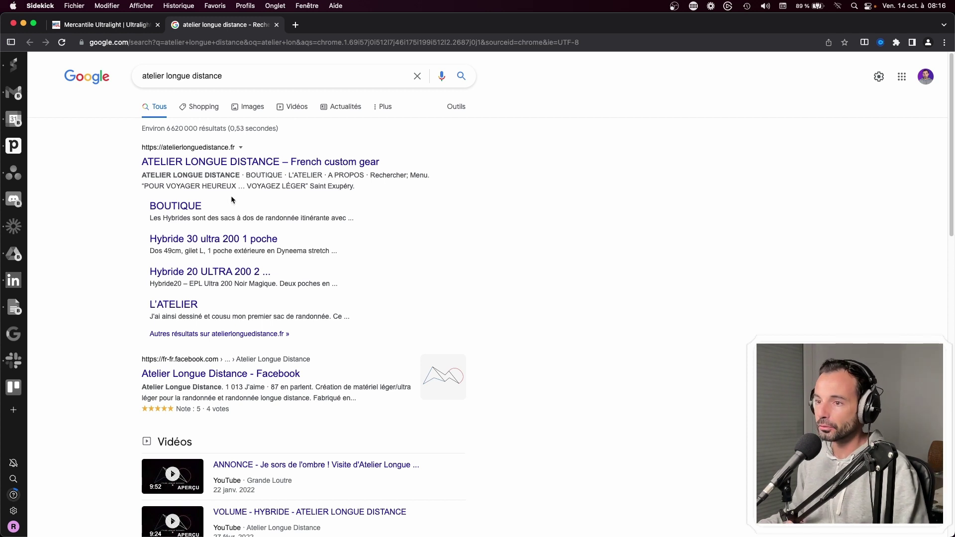
left_click(14, 464)
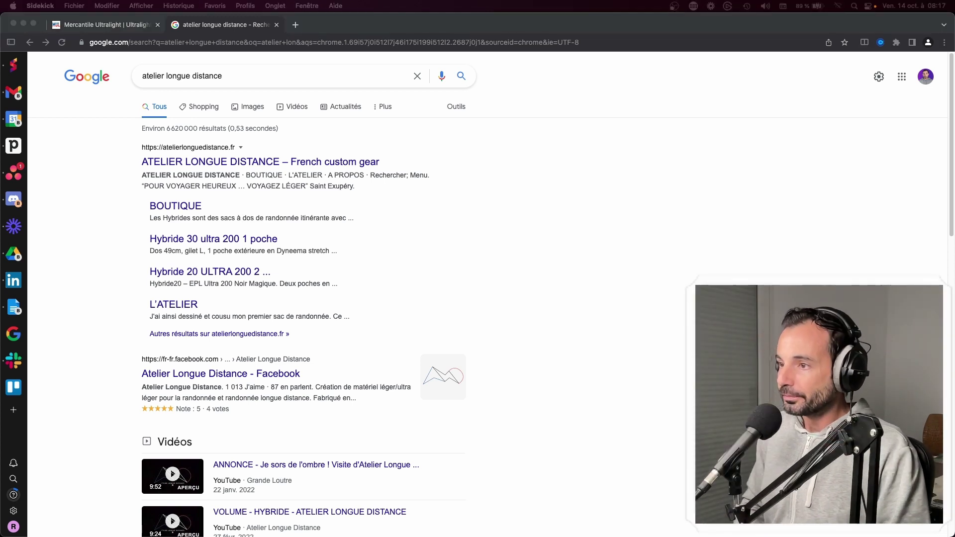
- Open the extension's side panel beside the Google results and close it again
mouse_move(635, 535)
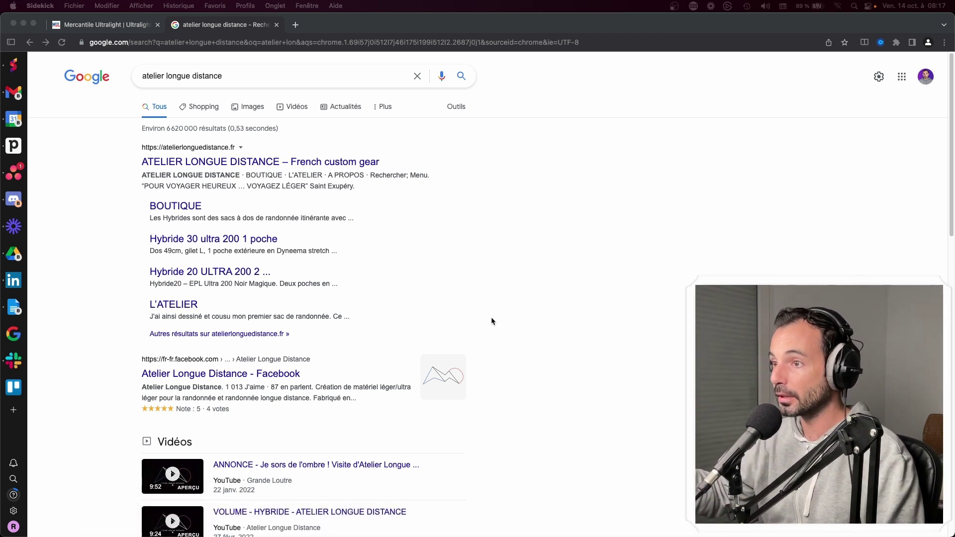
left_click(881, 42)
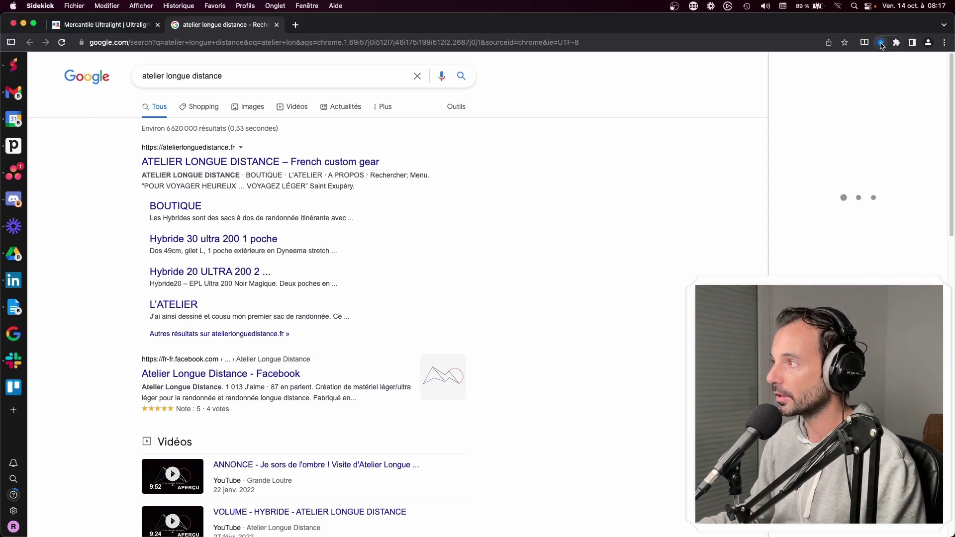
left_click(881, 44)
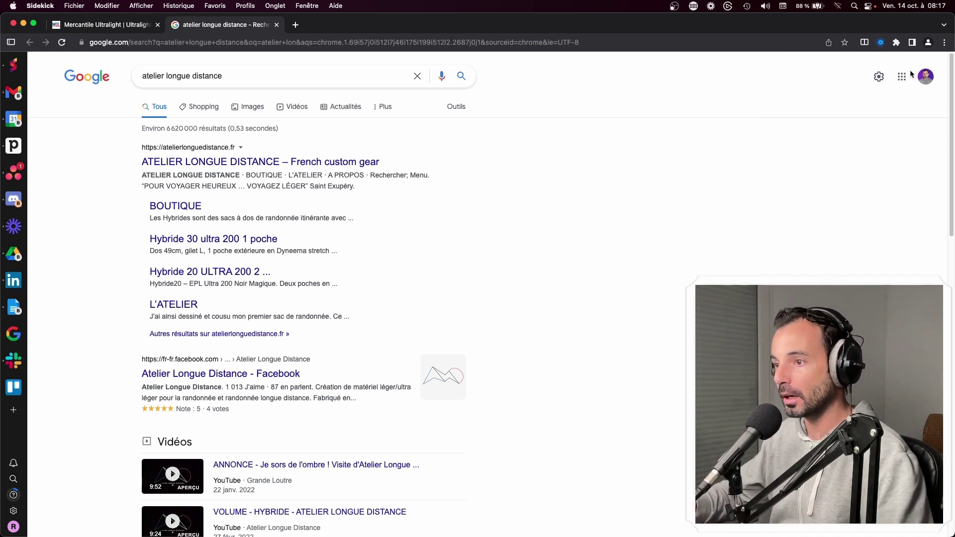
mouse_move(372, 522)
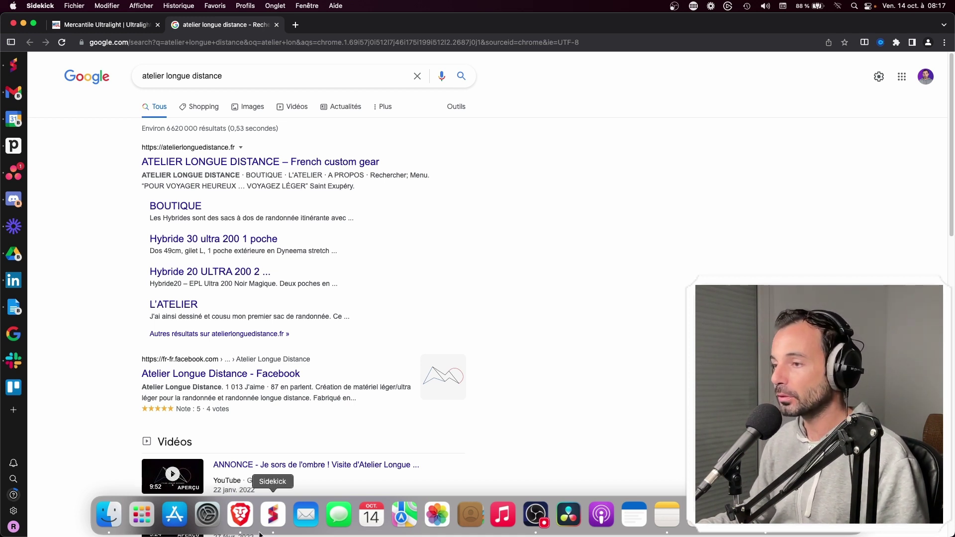
left_click(658, 520)
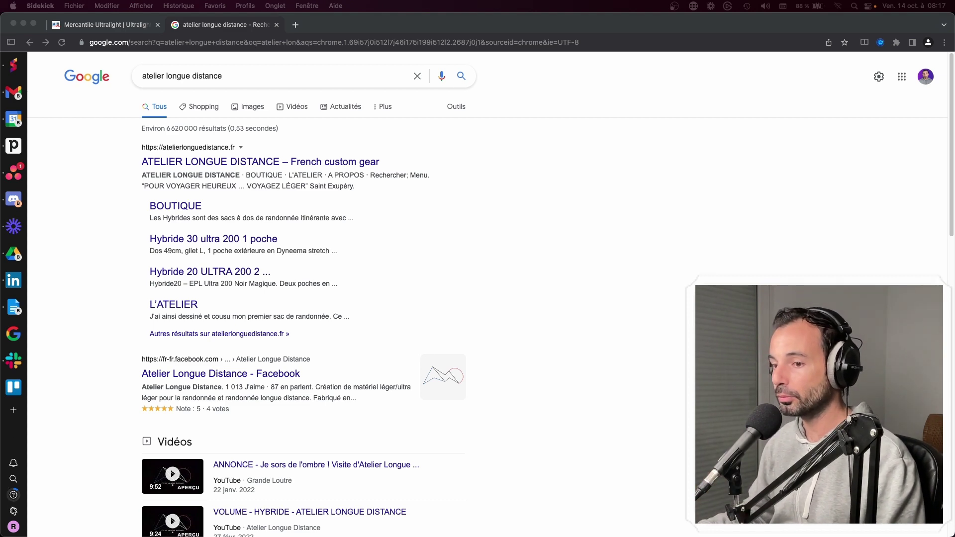
- Check the Ad blocker section of the browser settings and close the settings
left_click(14, 511)
left_click(382, 224)
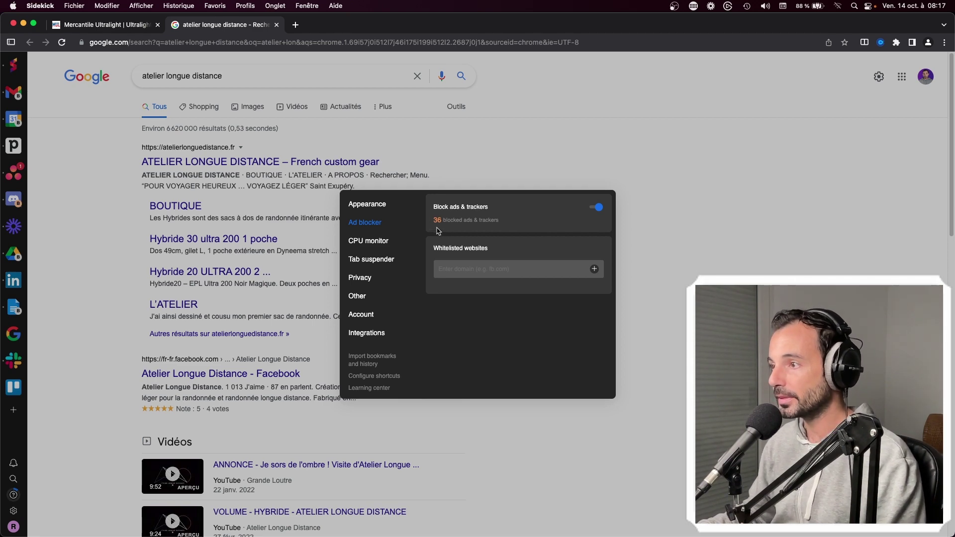
left_click(678, 280)
- Search the app catalogue for "side", view the options for adding Sidekick admin, and close them without adding the app
left_click(18, 411)
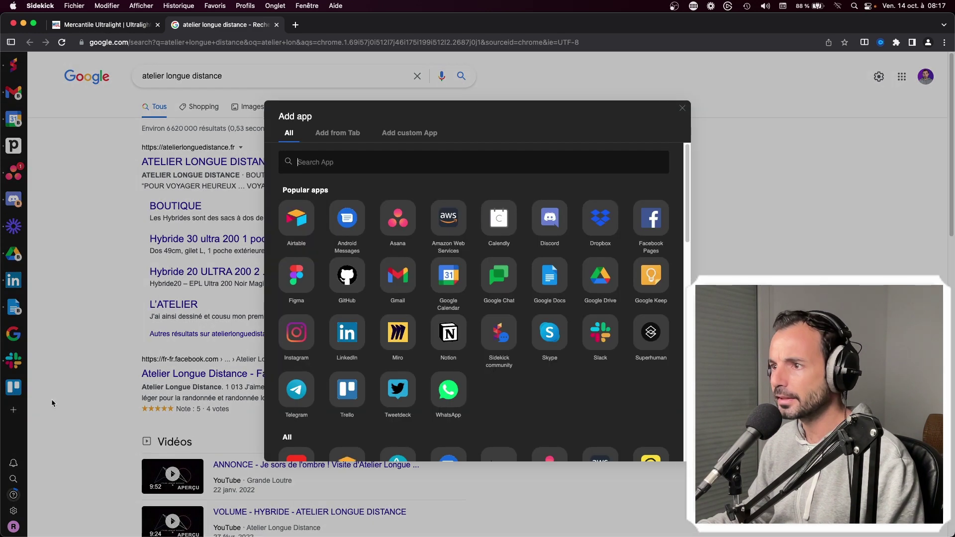
type("side")
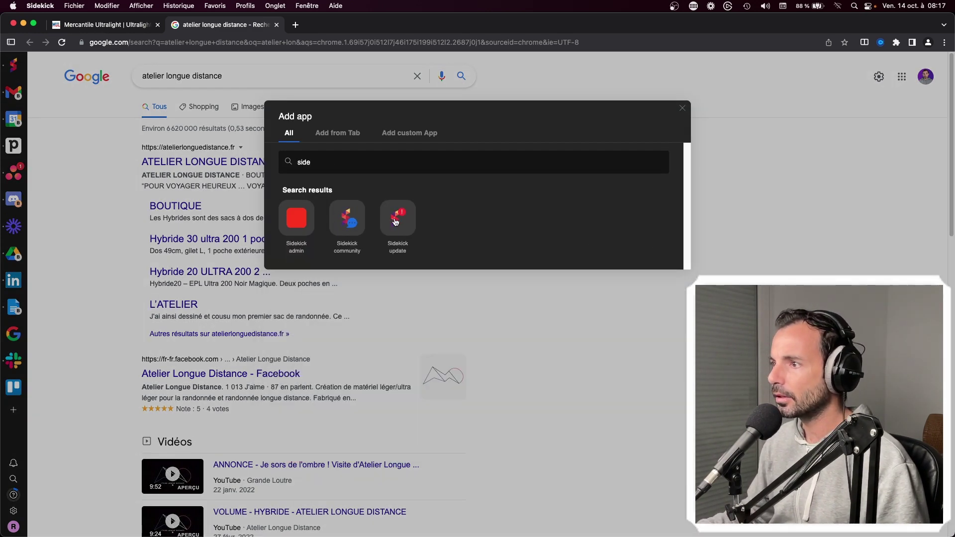
left_click(297, 219)
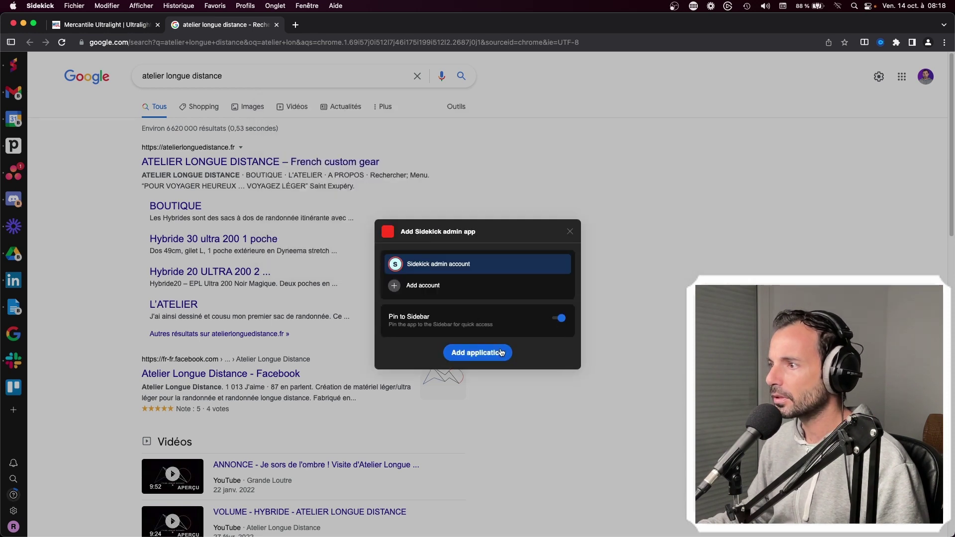
left_click(570, 232)
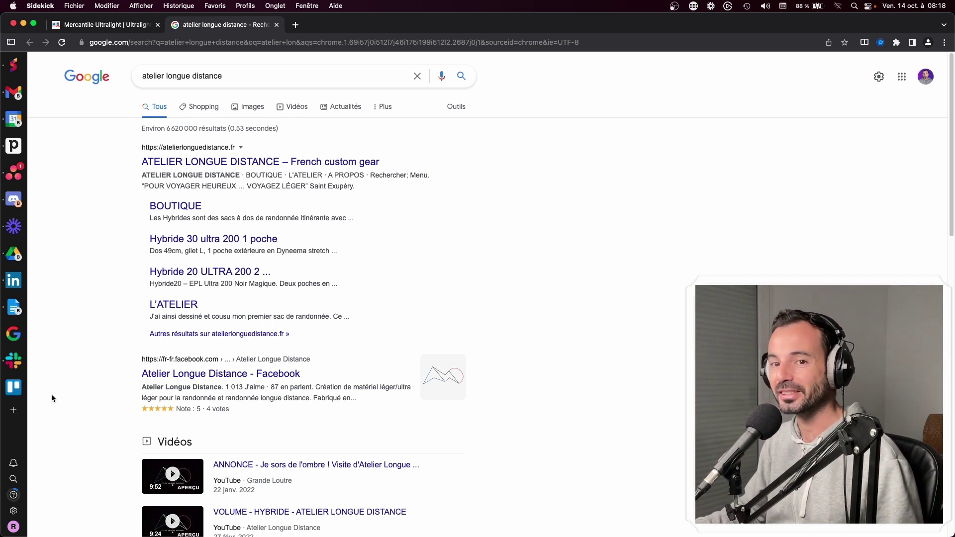
- Look over the browser's Appearance, Ad blocker and Privacy settings, including the fingerprinting defense and VPN options
left_click(14, 511)
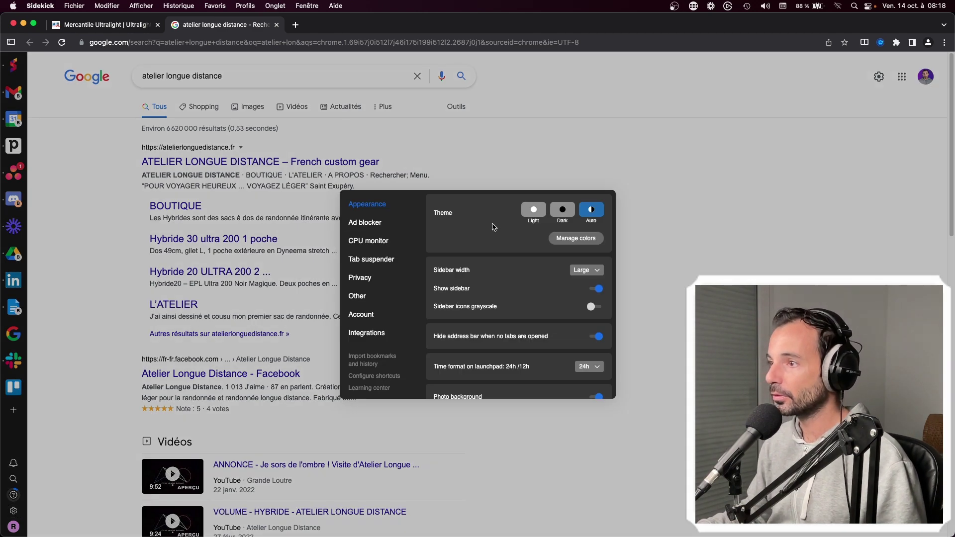
left_click(363, 227)
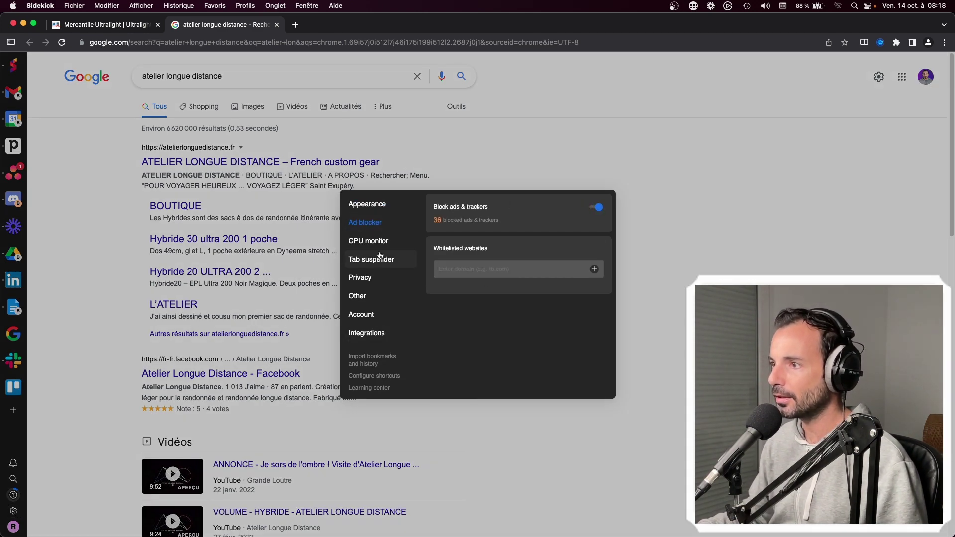
left_click(367, 275)
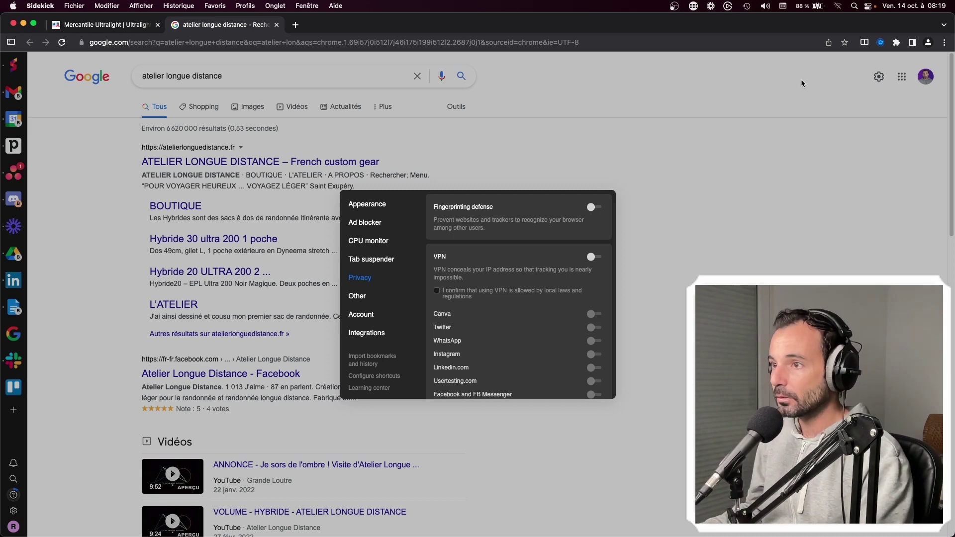
- Open the session manager, expand the saved Tech session's tab list and activate that session
left_click(17, 528)
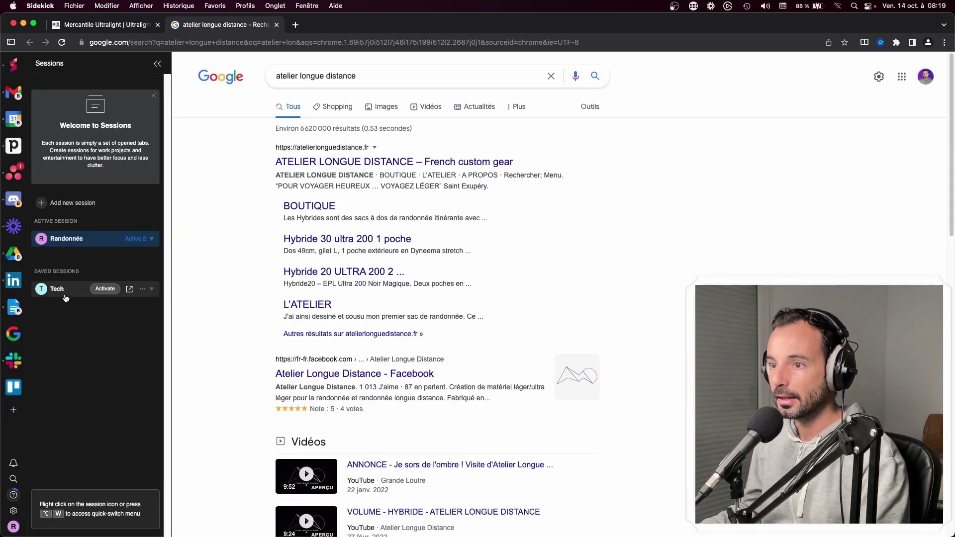
left_click(64, 295)
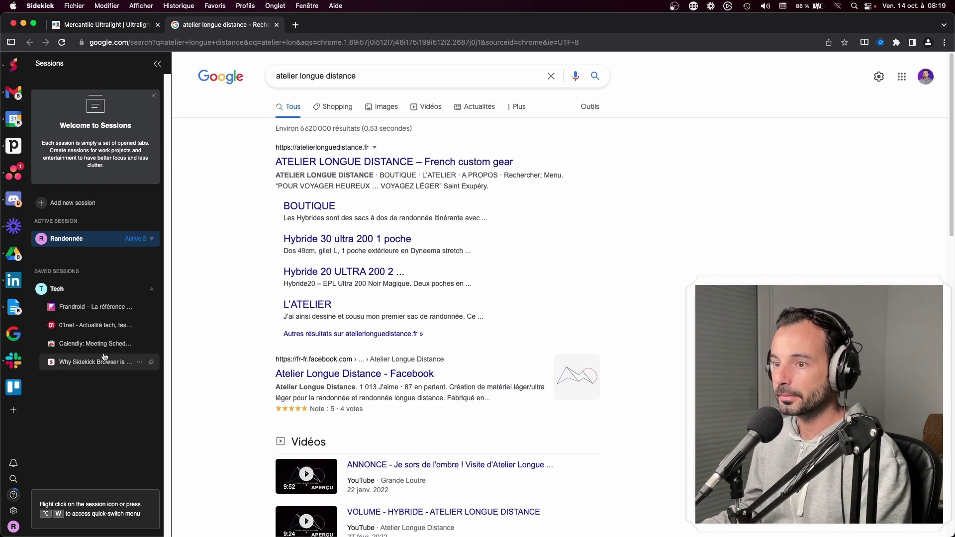
left_click(67, 294)
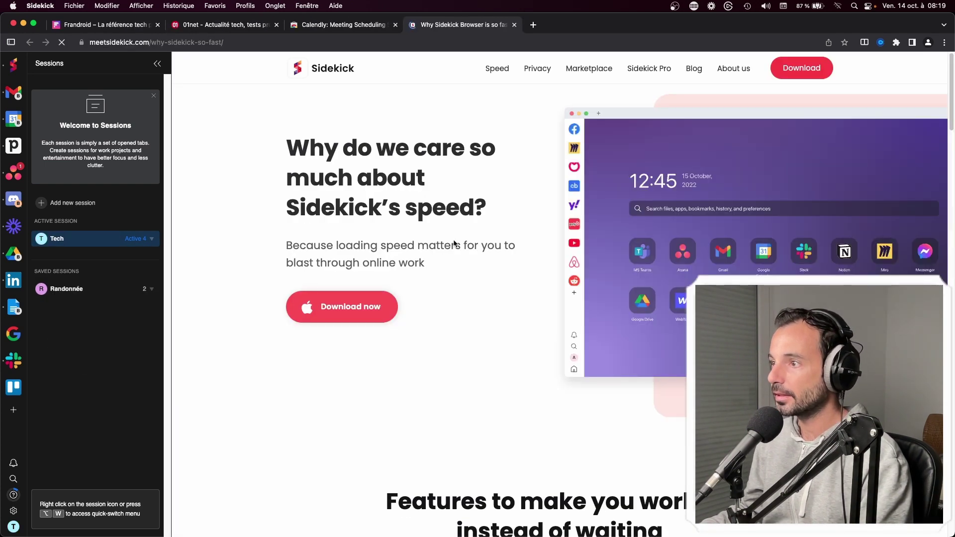
- Read the Sidekick speed page from the built-in adblocker down to the Tab suspender section, and highlight the Tab suspender heading
left_click(496, 74)
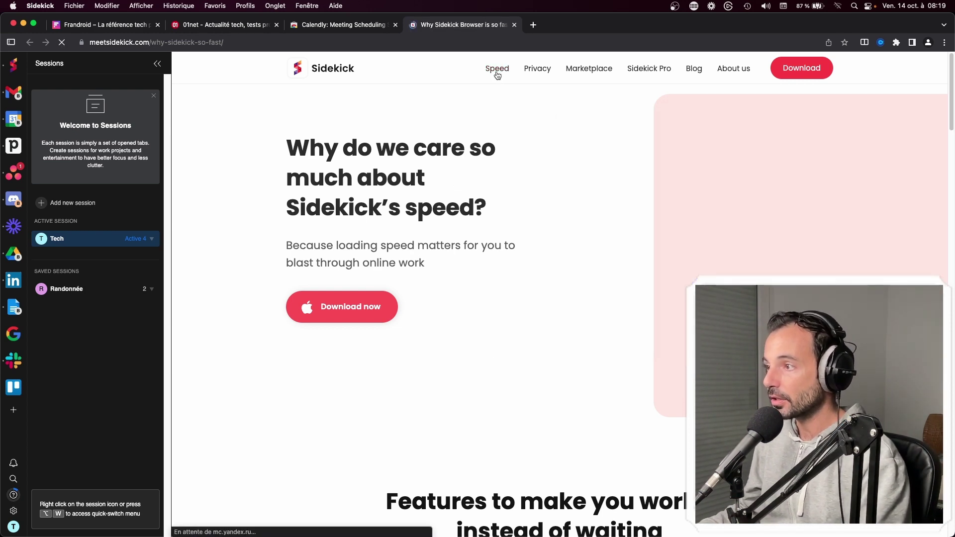
scroll(503, 380, "down", 9)
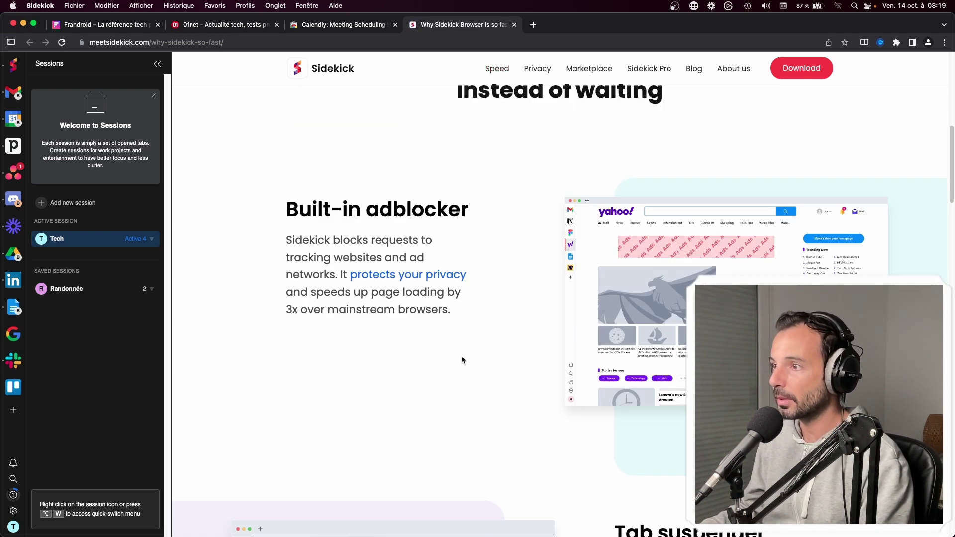
scroll(470, 294, "down", 5)
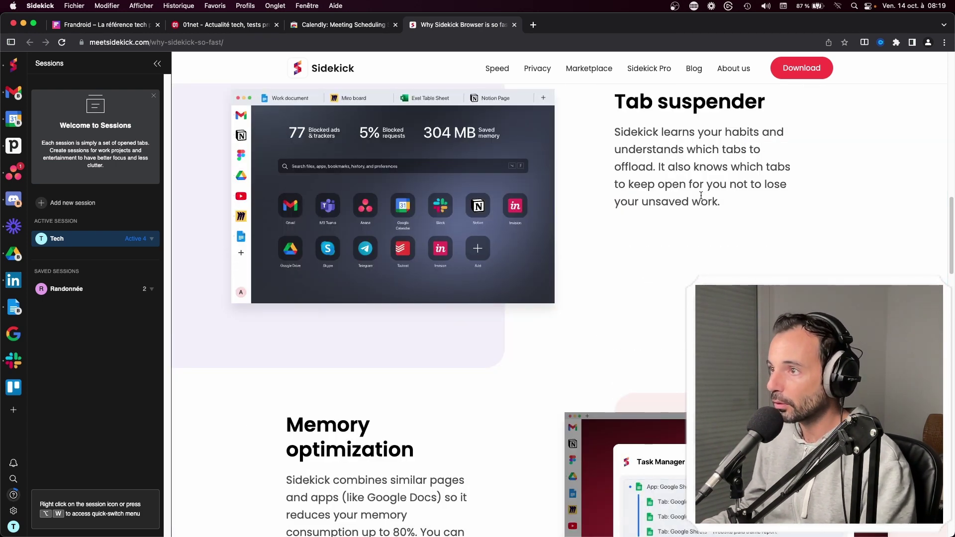
left_click_drag(613, 102, 793, 117)
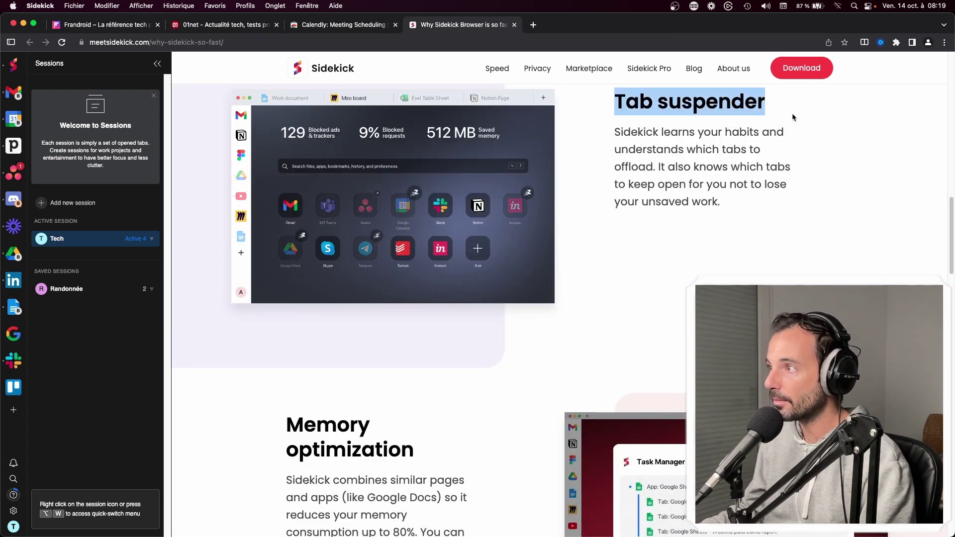
- Switch to Brave to view its crowded tab bar and bookmarks for comparison, and return to Sidekick
mouse_move(213, 518)
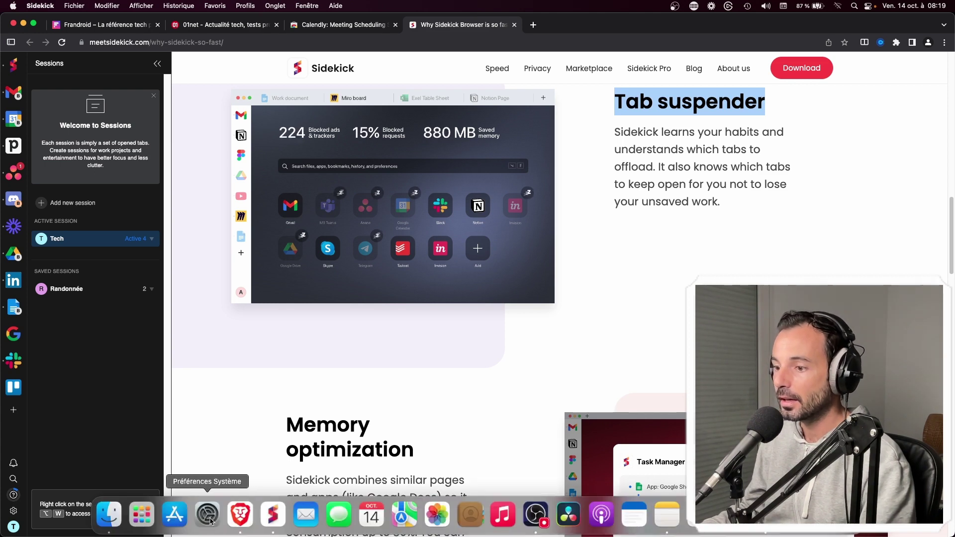
left_click(245, 515)
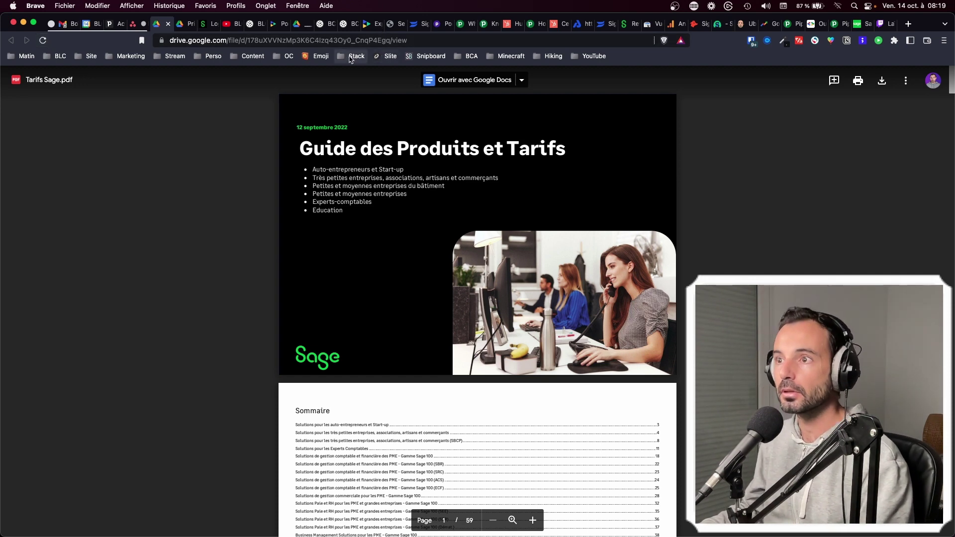
mouse_move(339, 515)
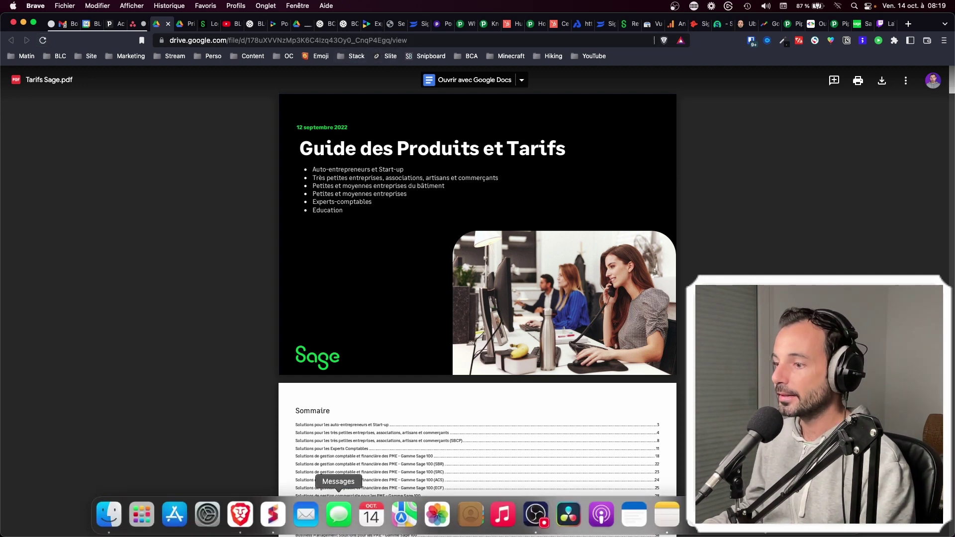
left_click(272, 515)
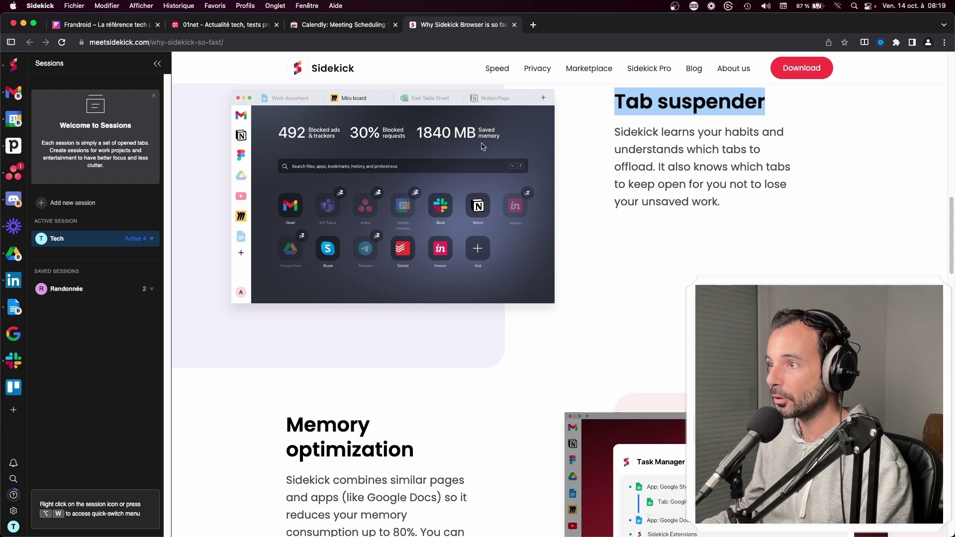
- Read the rest of the Sidekick speed page, from Memory optimization through CPU usage monitoring and Tracker blocking to "One browser instead of multiple mini ones"
scroll(530, 324, "down", 8)
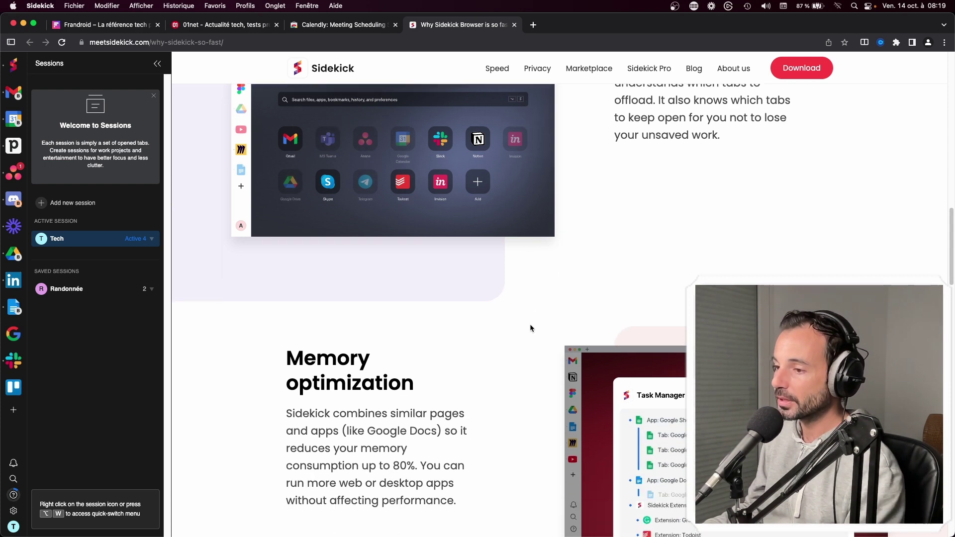
scroll(404, 306, "down", 3)
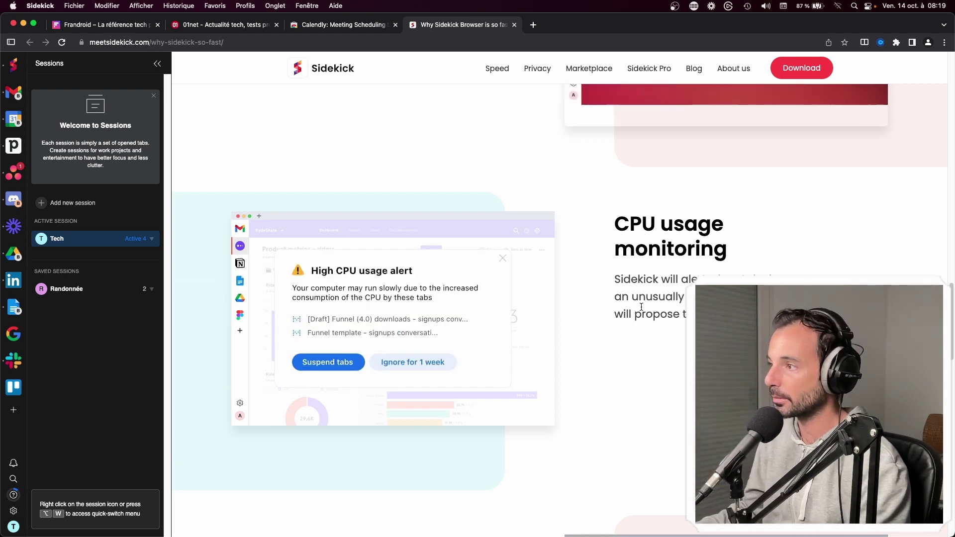
scroll(644, 265, "down", 1)
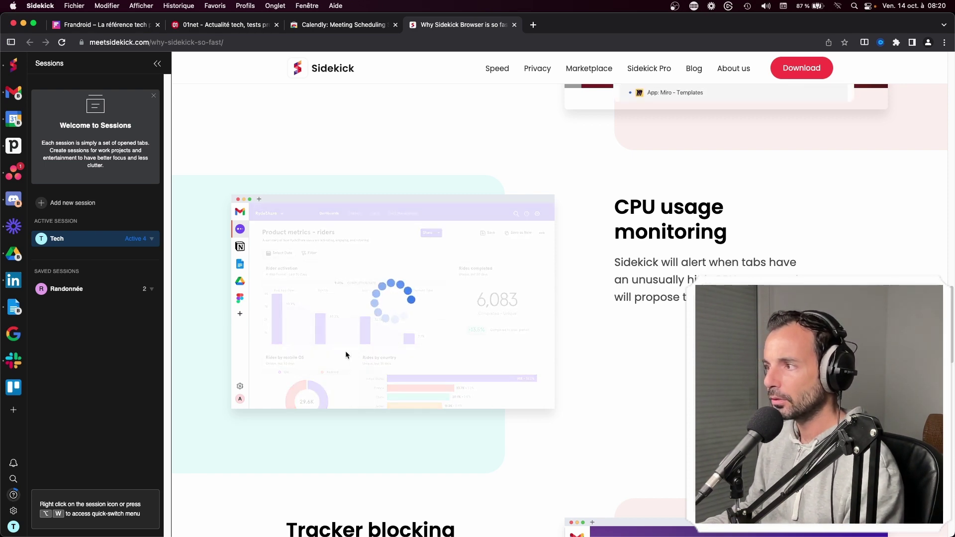
scroll(472, 308, "down", 6)
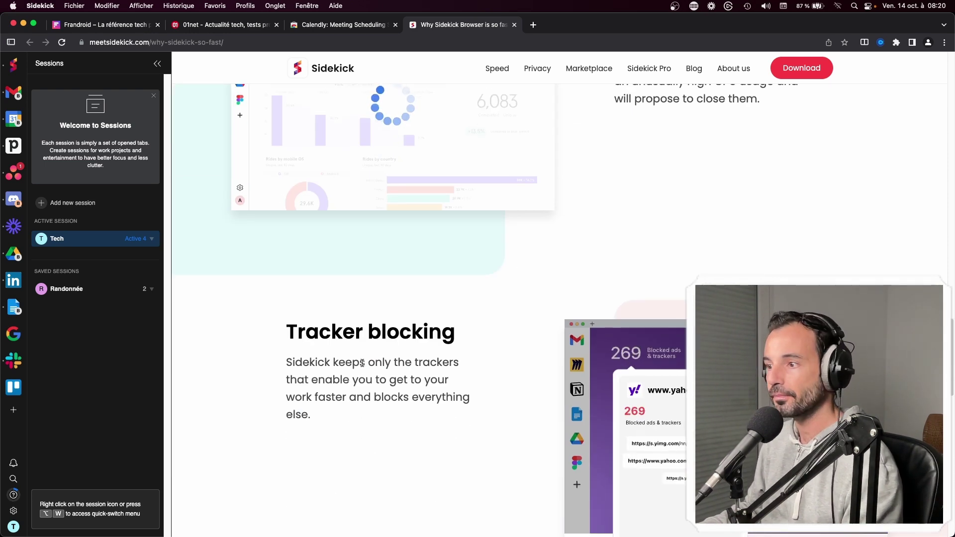
scroll(485, 362, "down", 9)
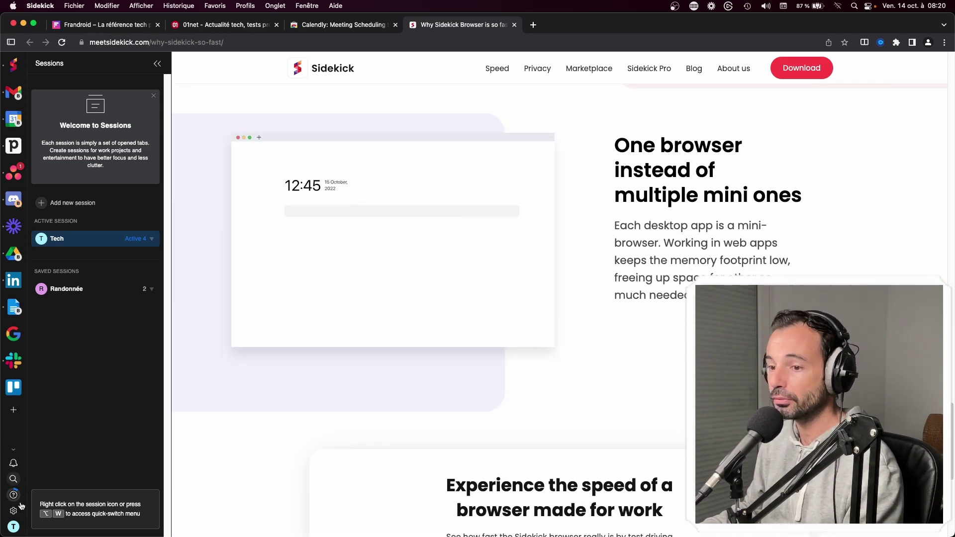
- Look over the browser's profile options and close them without changing or adding a profile
left_click(14, 527)
left_click(13, 528)
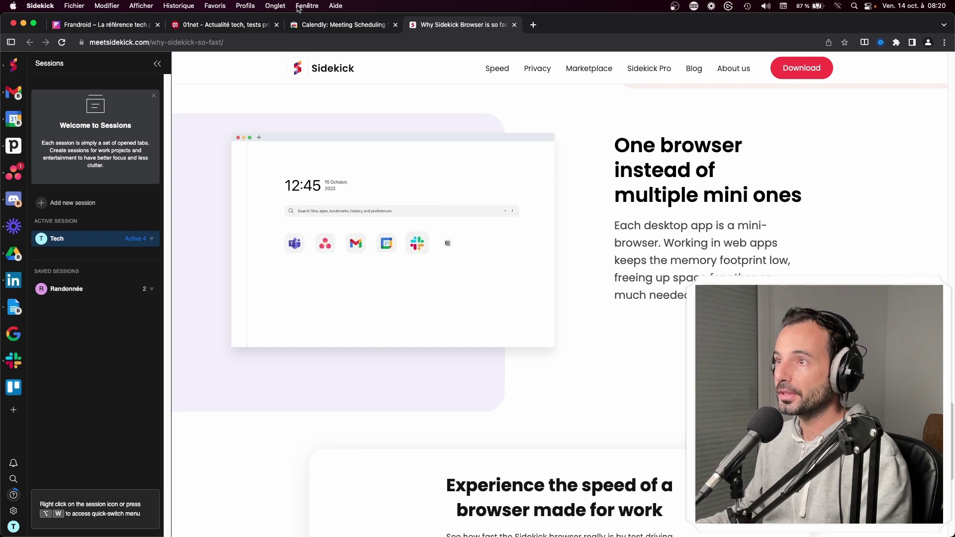
left_click(245, 6)
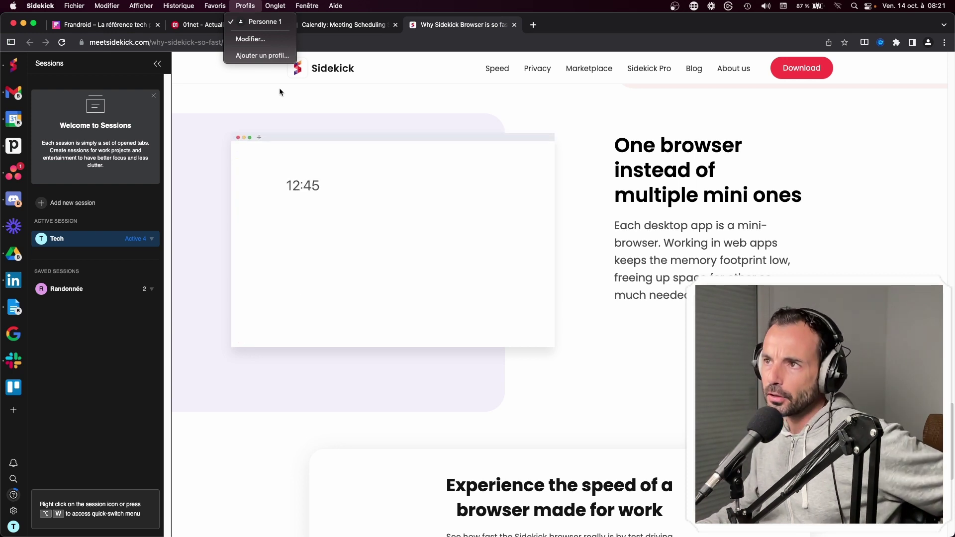
left_click(587, 120)
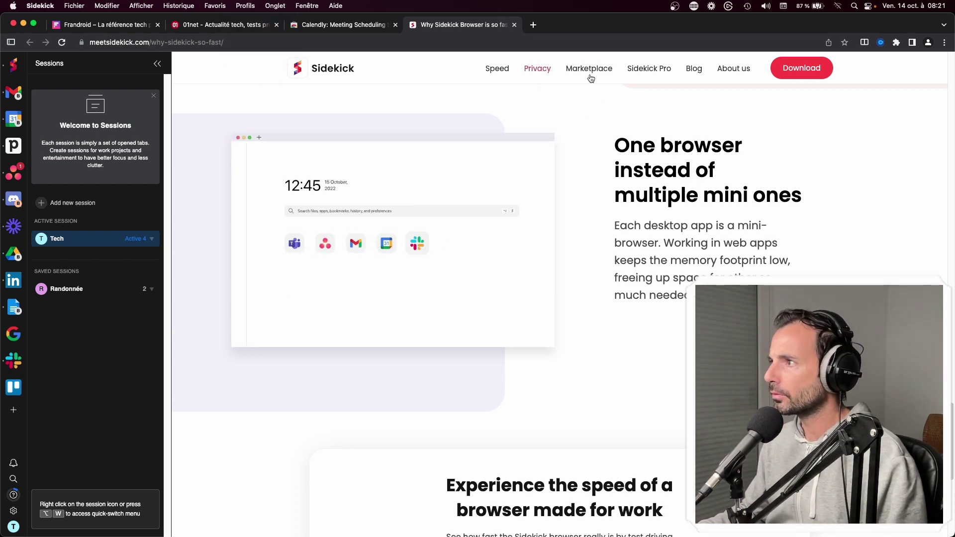
- Open the Sidekick Pro page on the website and show the Free Forever plan's feature list
left_click(649, 68)
scroll(498, 323, "down", 6)
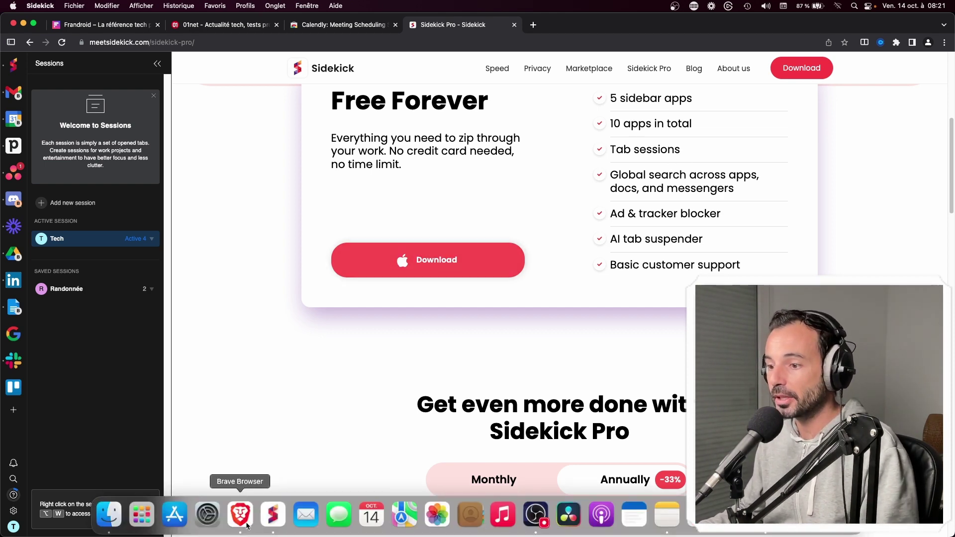
- Switch to Brave, view its new tab page and close that tab, and return to Sidekick
left_click(241, 518)
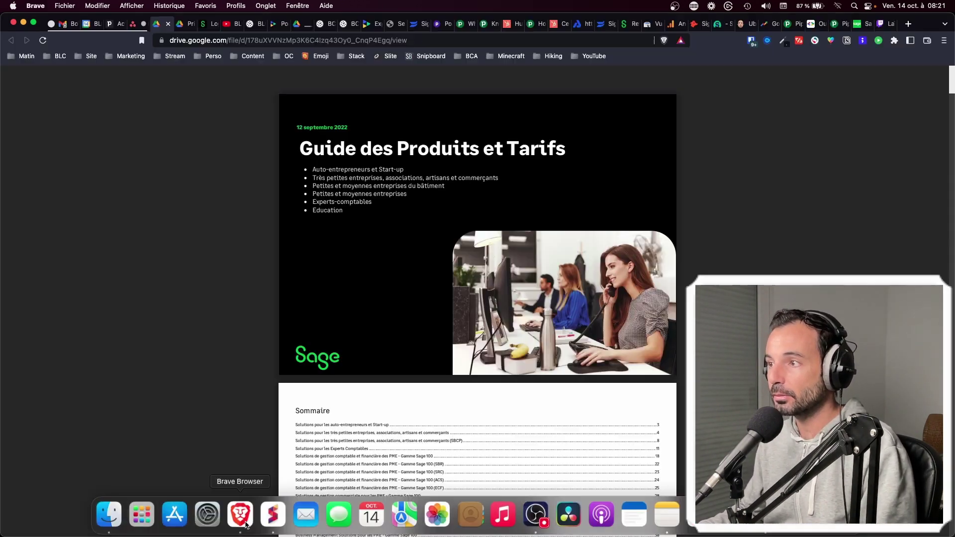
left_click(909, 24)
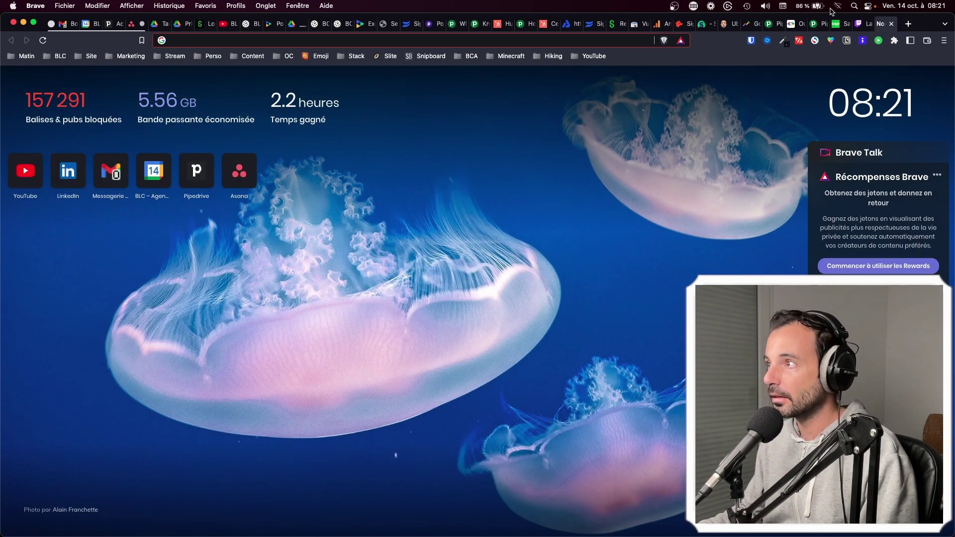
left_click(892, 24)
left_click(269, 527)
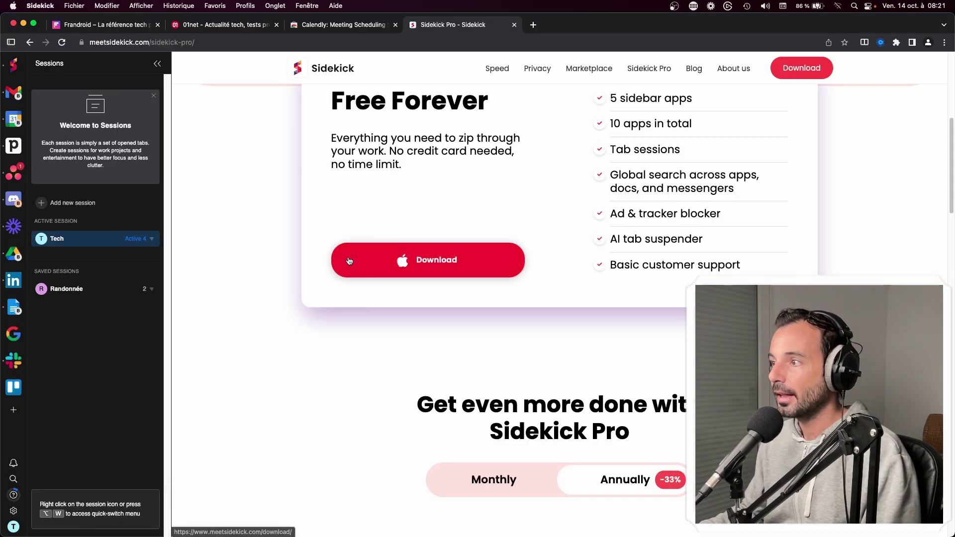
- Compare the features and pricing of the Free Forever, Pro and ProTeam plans, and check Gmail's linked accounts
scroll(531, 246, "down", 10)
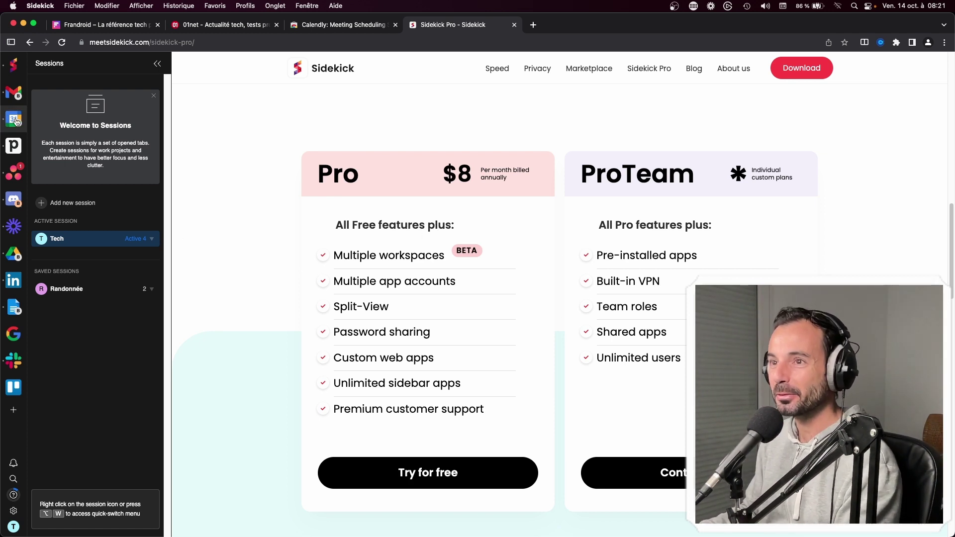
mouse_move(12, 93)
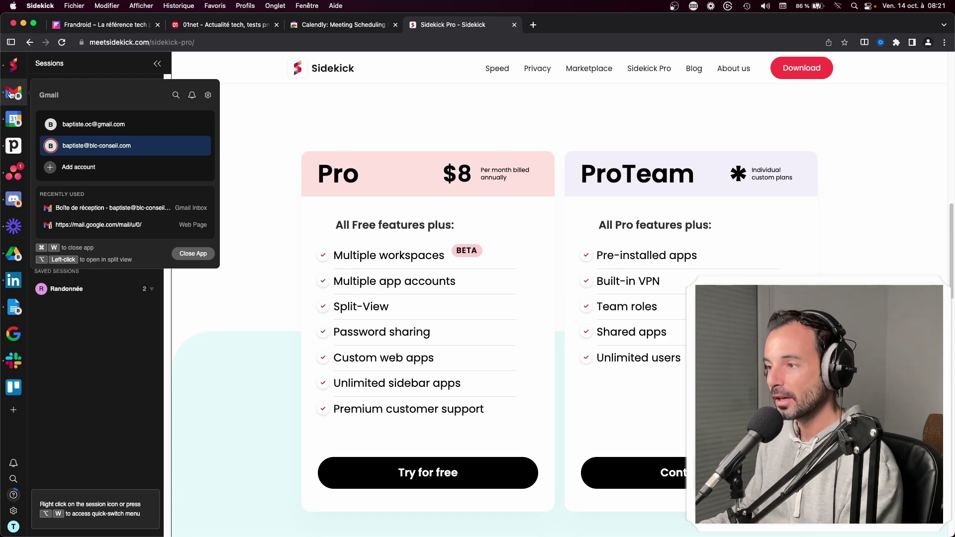
scroll(442, 330, "up", 8)
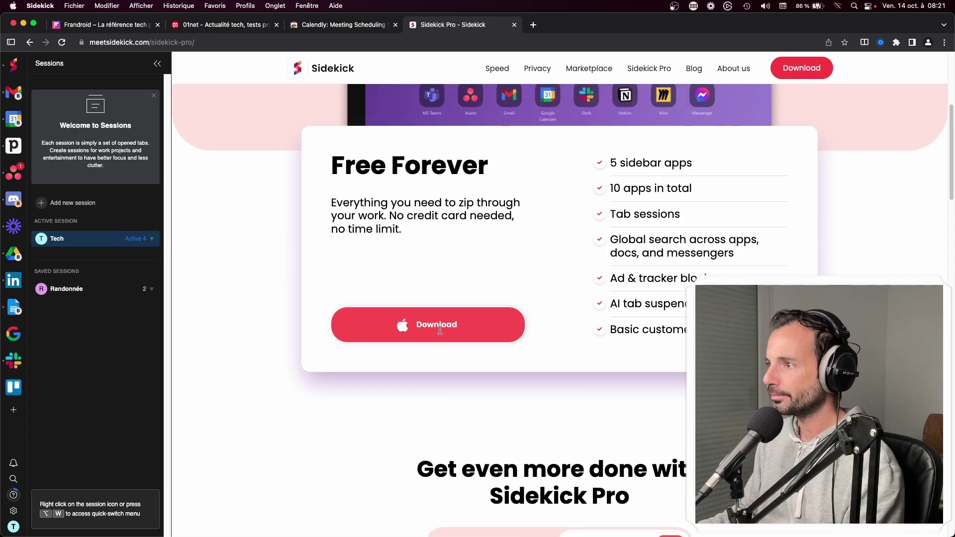
scroll(440, 334, "up", 5)
scroll(651, 327, "down", 2)
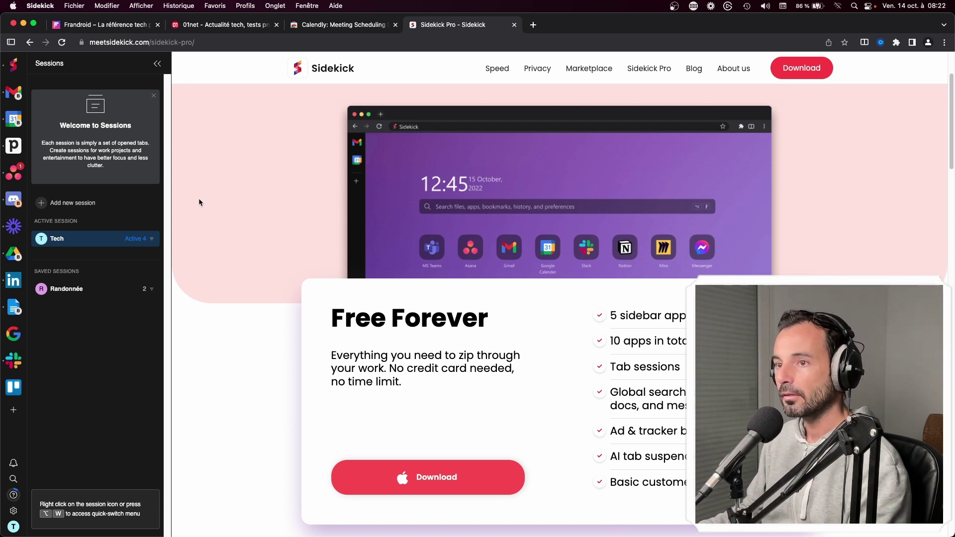
scroll(241, 416, "down", 10)
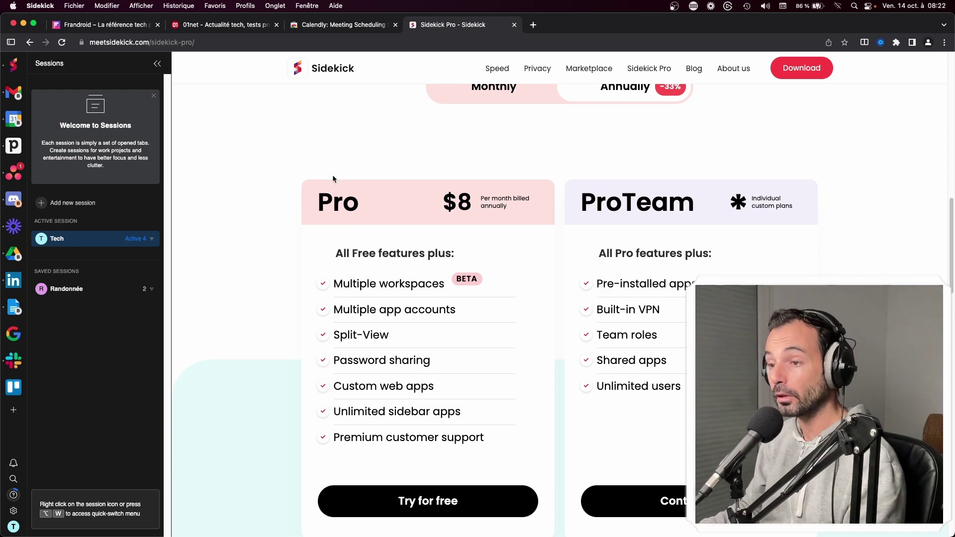
- Review the pricing plan and referral bonuses in the Account settings, and check the browser's profile list
left_click(13, 511)
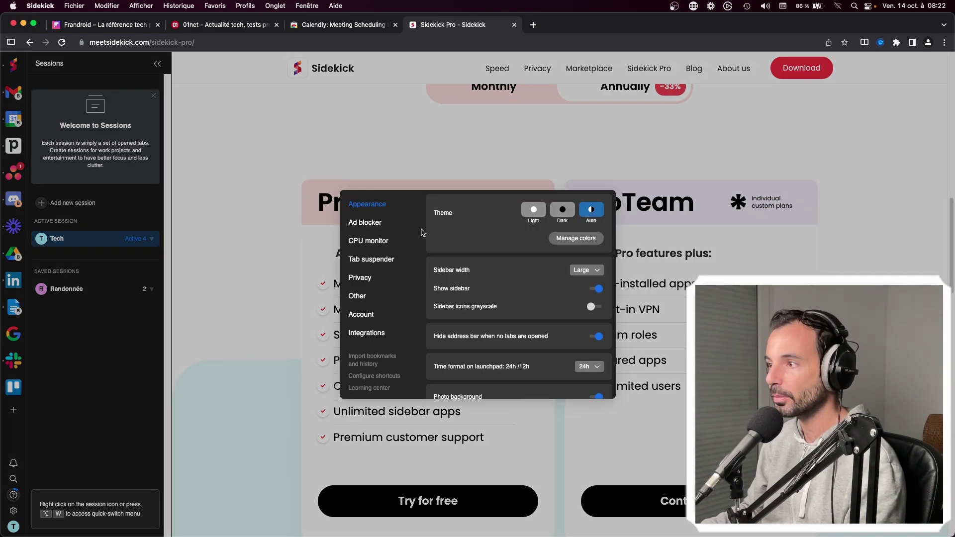
left_click(376, 315)
scroll(513, 343, "down", 3)
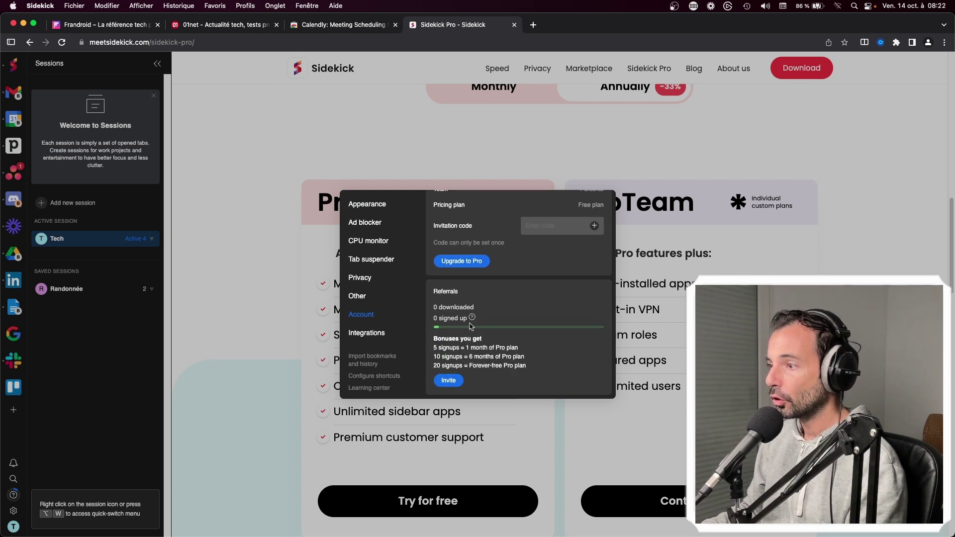
mouse_move(473, 322)
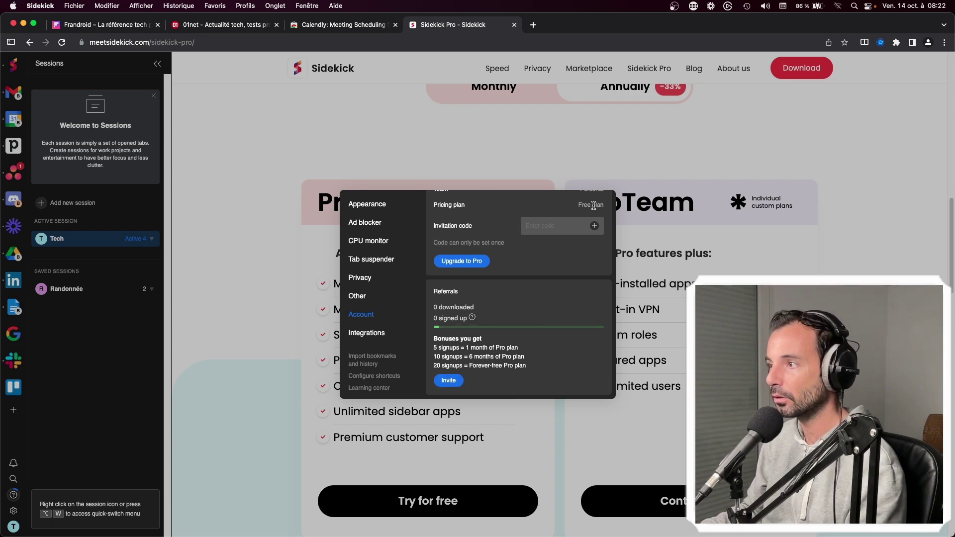
left_click(616, 166)
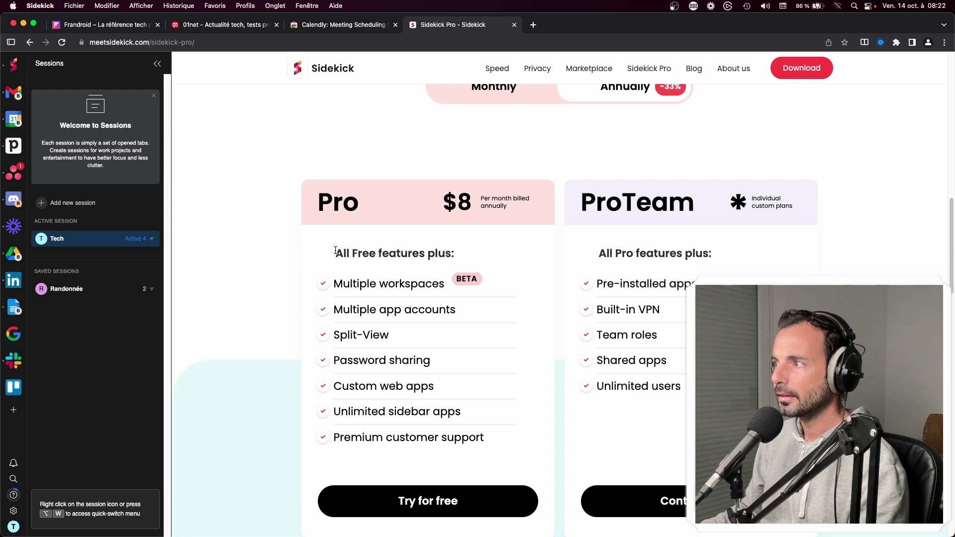
left_click(249, 7)
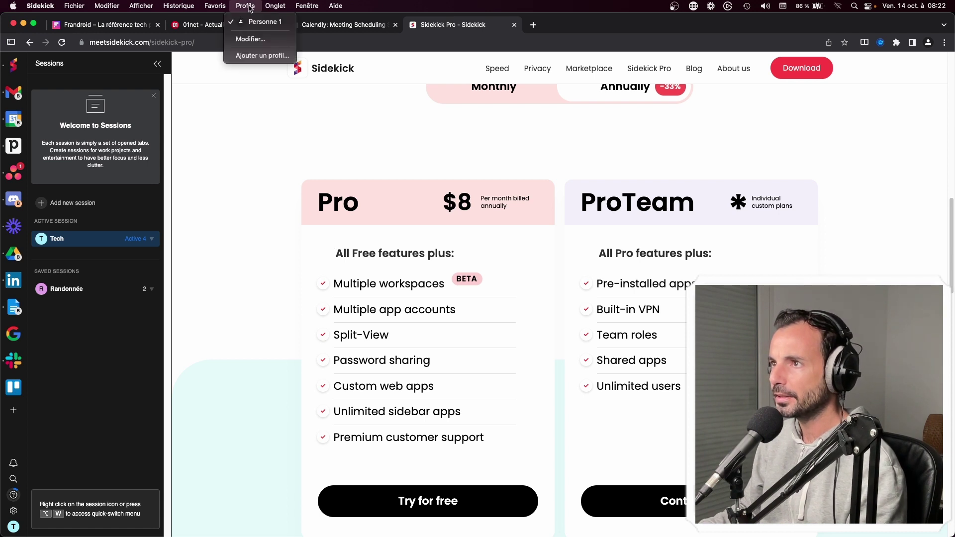
left_click(249, 7)
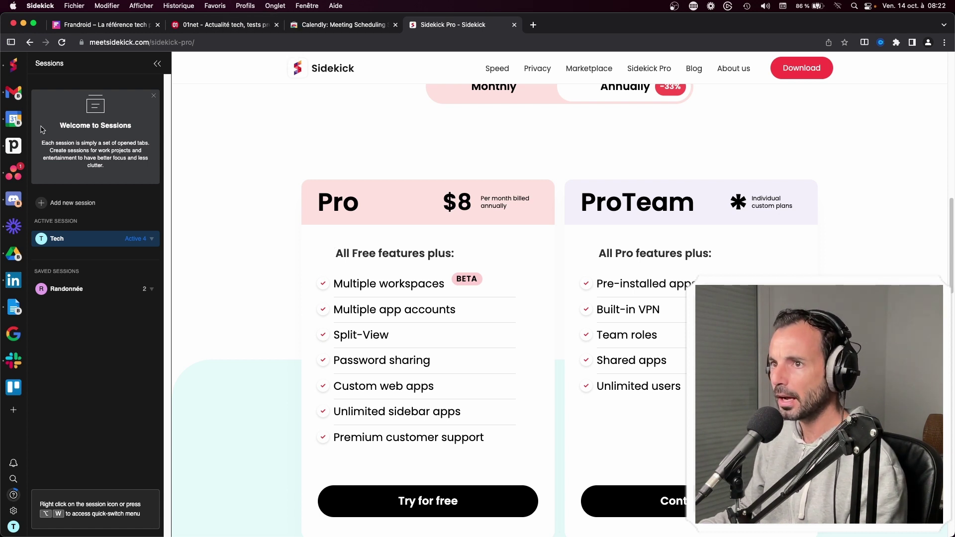
- Open the work account's inbox in the Gmail app and view Google's own account switcher
right_click(14, 92)
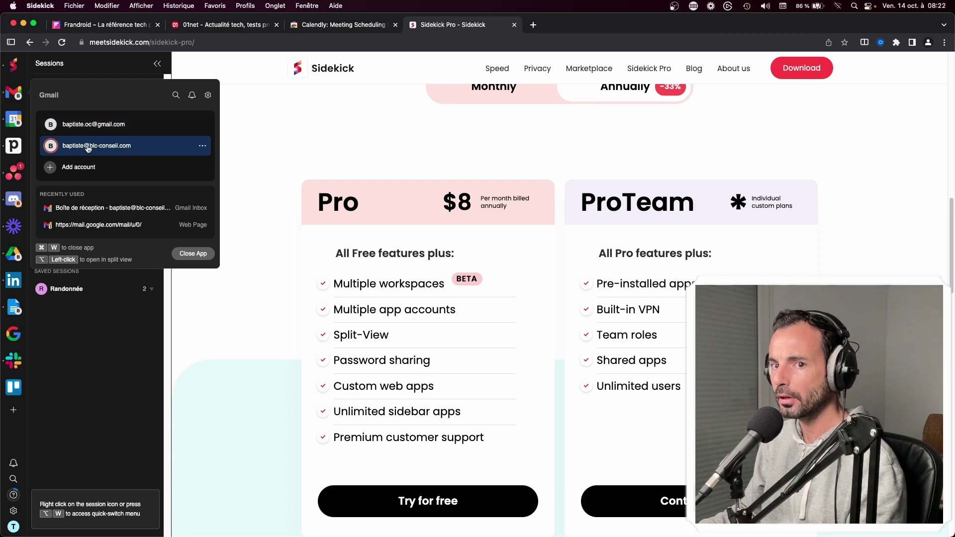
left_click(316, 114)
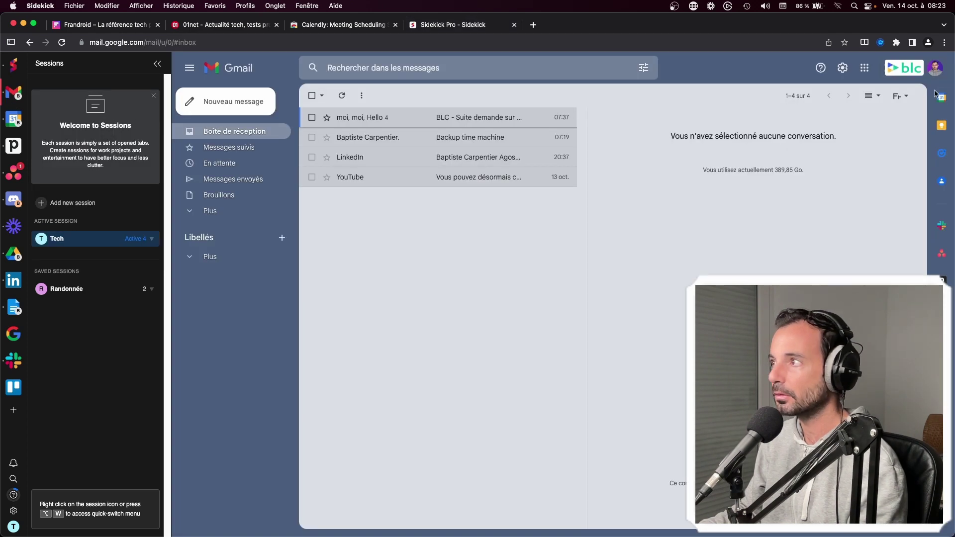
left_click(936, 73)
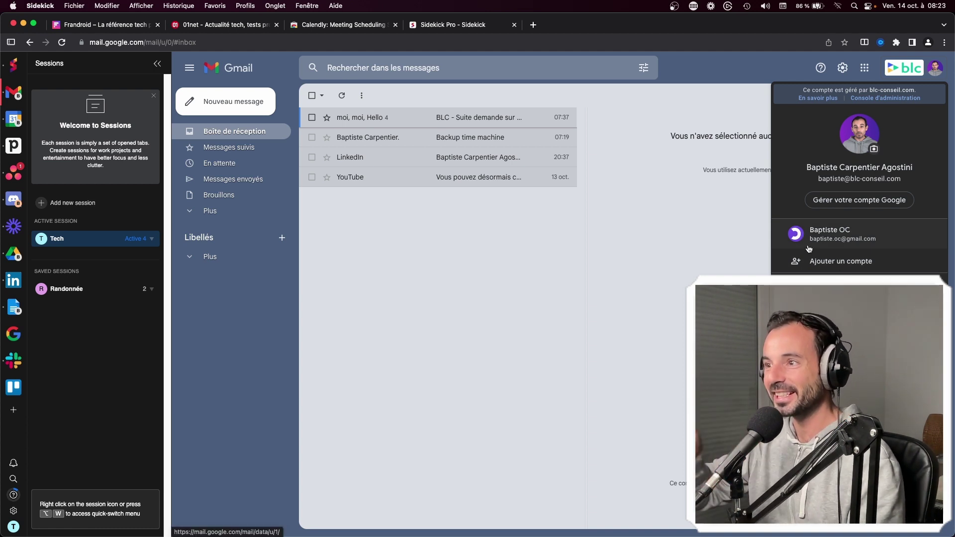
- Switch the Gmail app to the other linked account and back to the work account
left_click(15, 93)
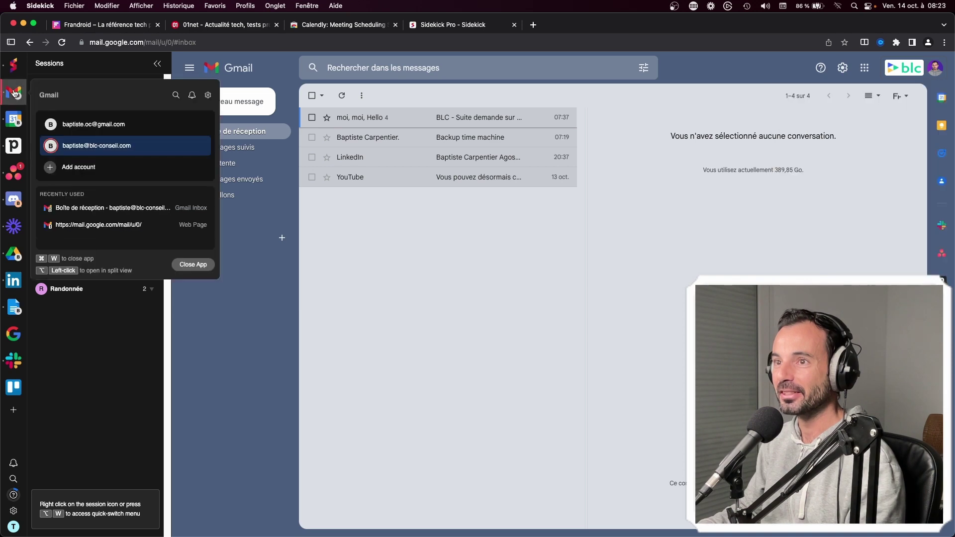
left_click(94, 124)
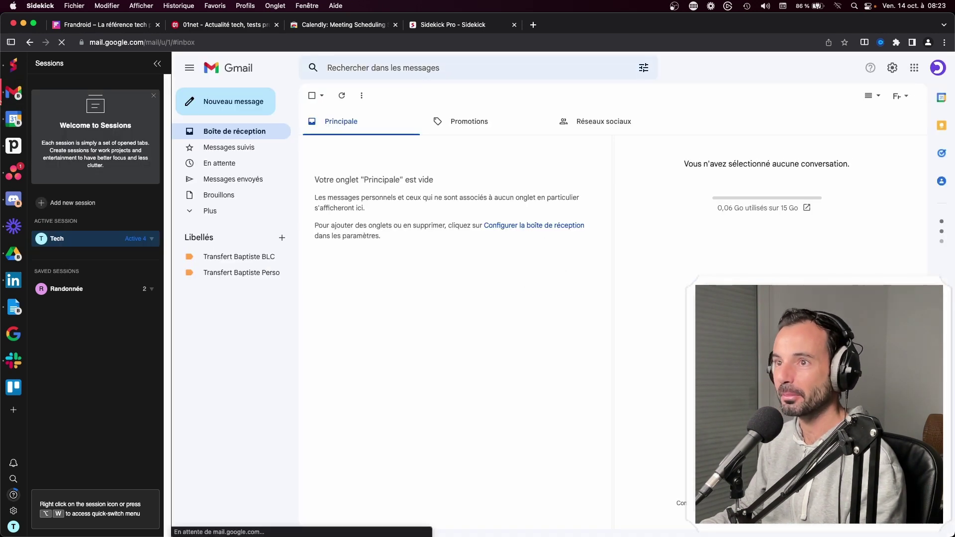
left_click(13, 92)
left_click(66, 148)
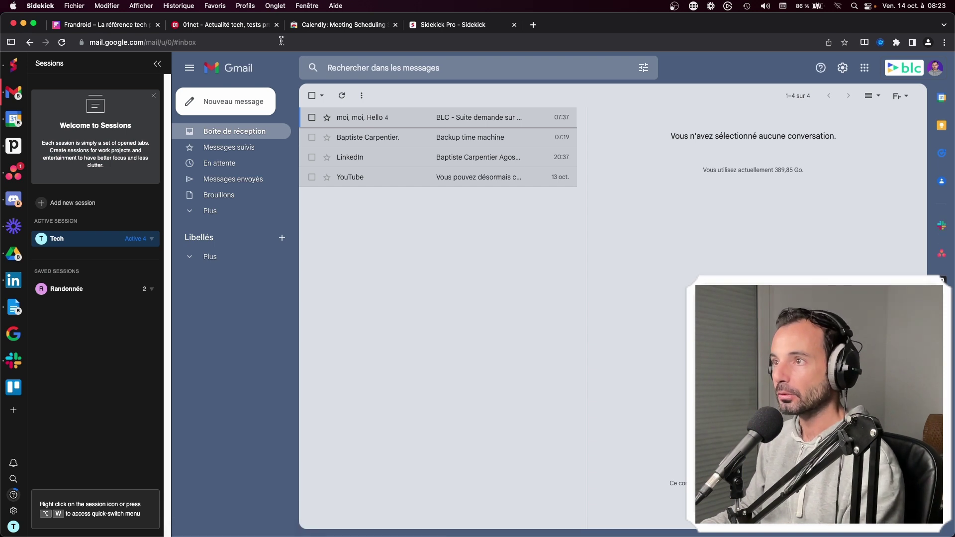
- Return to the Sidekick Pro page and view the accounts linked to the Google Calendar app
left_click(455, 25)
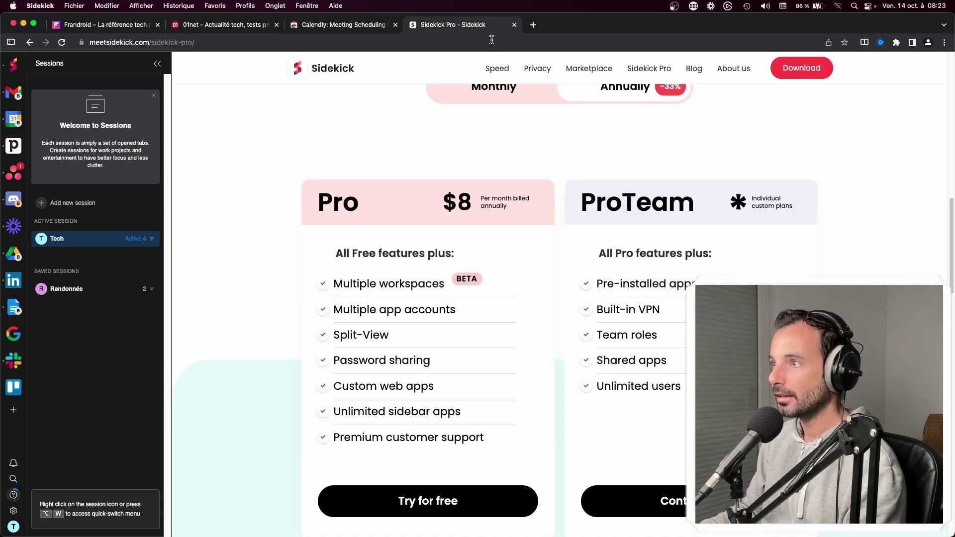
right_click(14, 119)
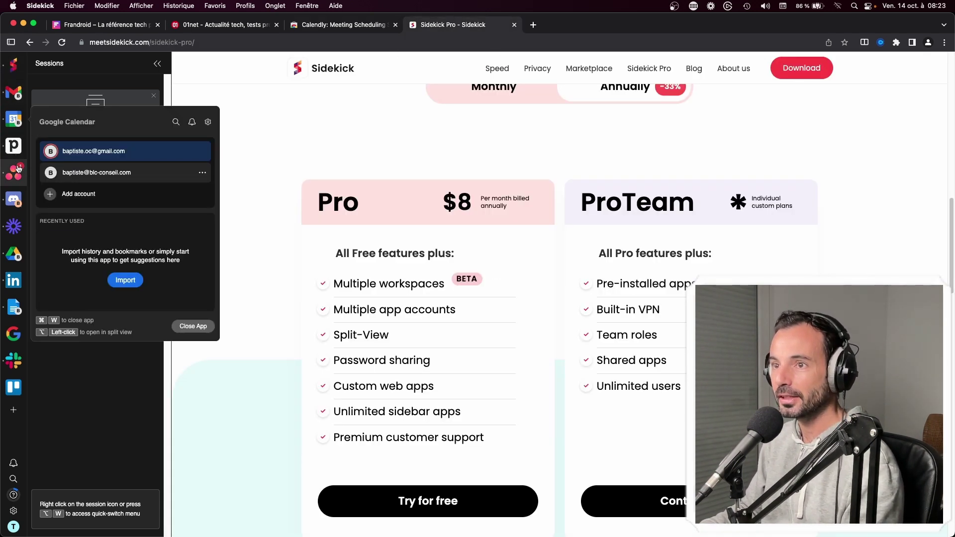
left_click(345, 78)
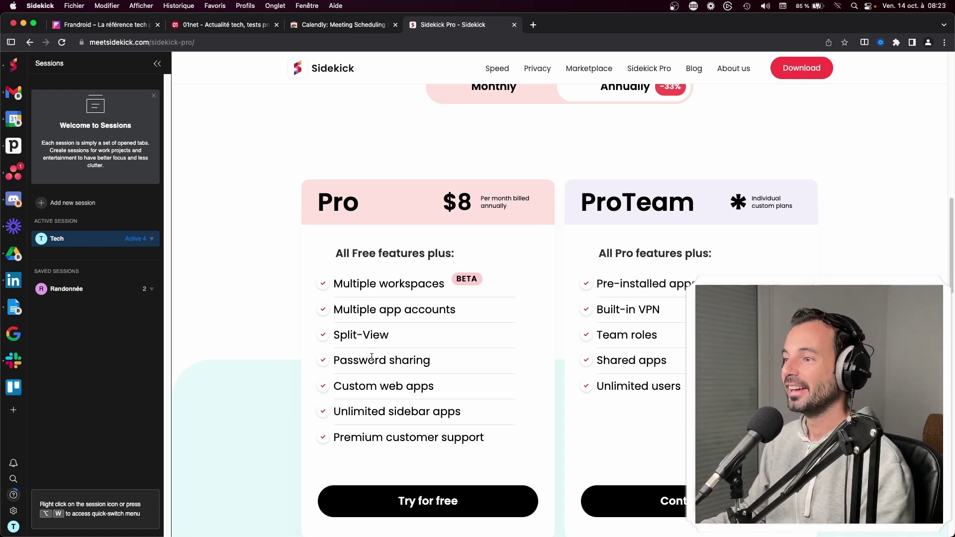
- View the tabs and apps available for split view, and the Trello app's account options
left_click(865, 43)
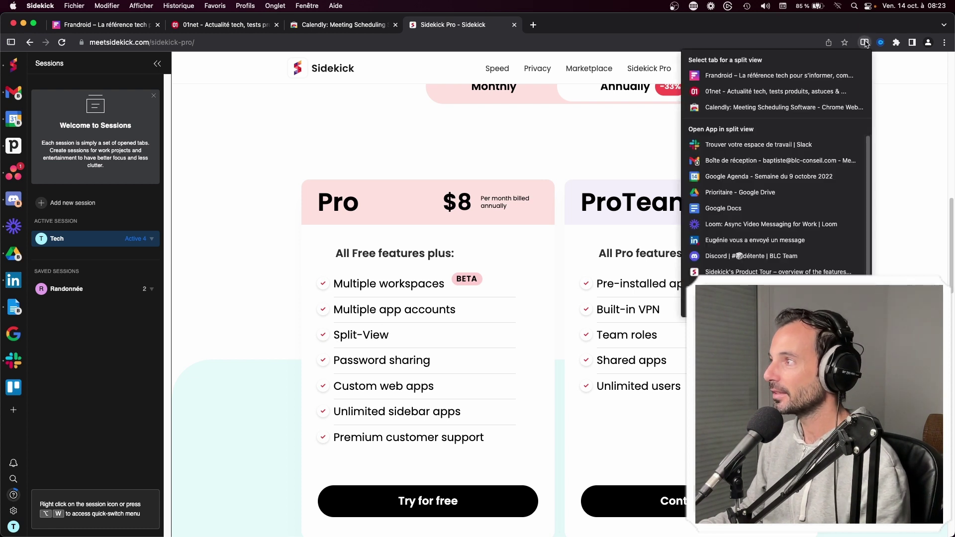
left_click(864, 43)
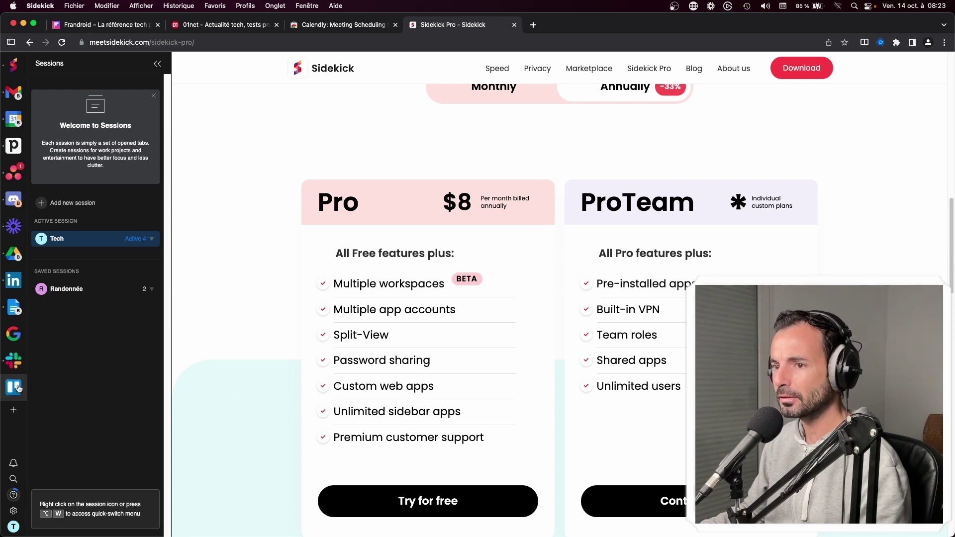
mouse_move(18, 395)
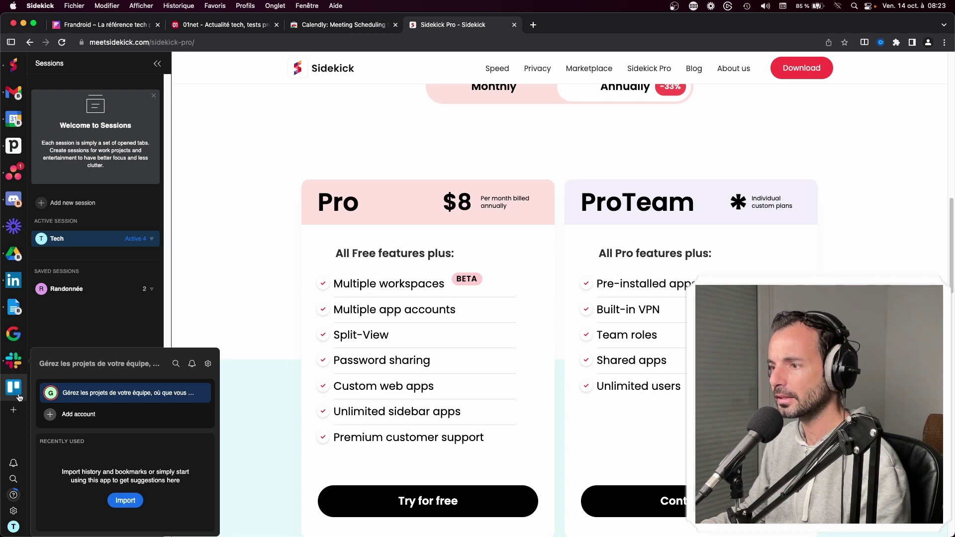